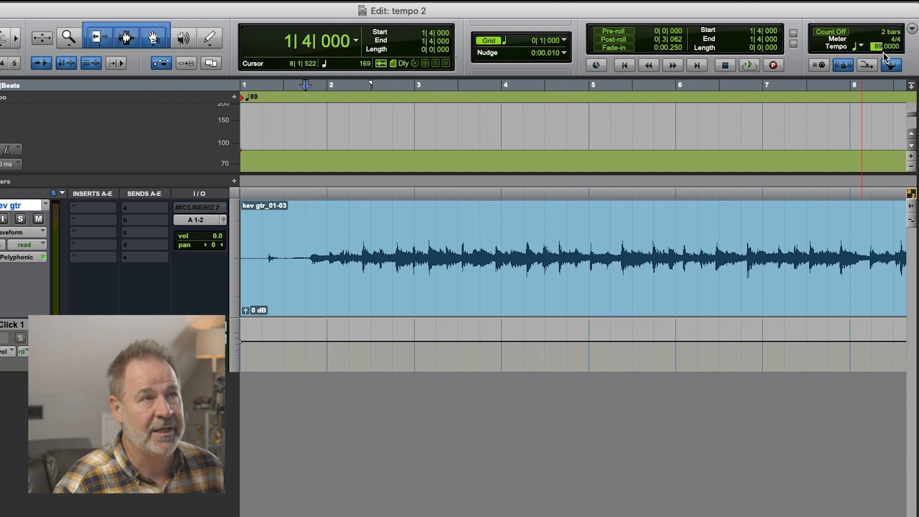
- Play the guitar track, tap the tempo along with it, and set the session tempo to 118 BPM
key(space)
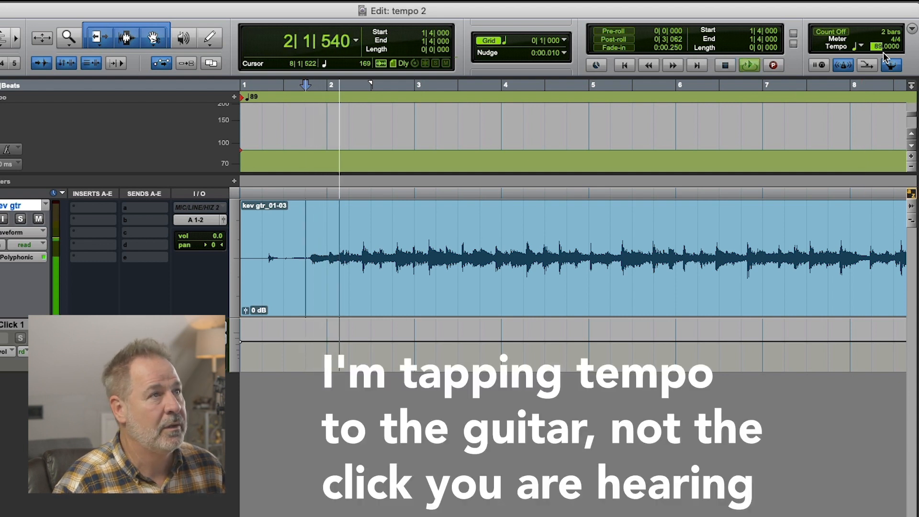
key(t)
key(t)
key(t)
key(t)
key(t)
key(t)
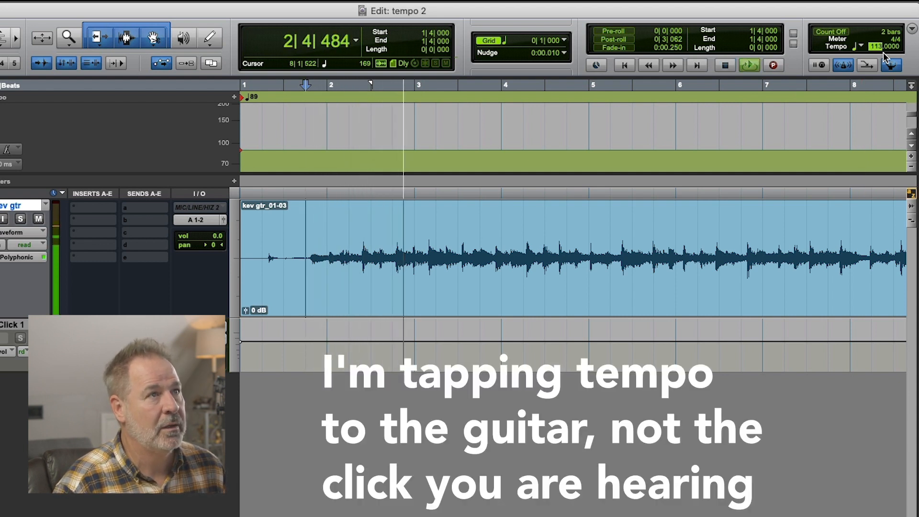
key(t)
key(t)
key(t)
key(t)
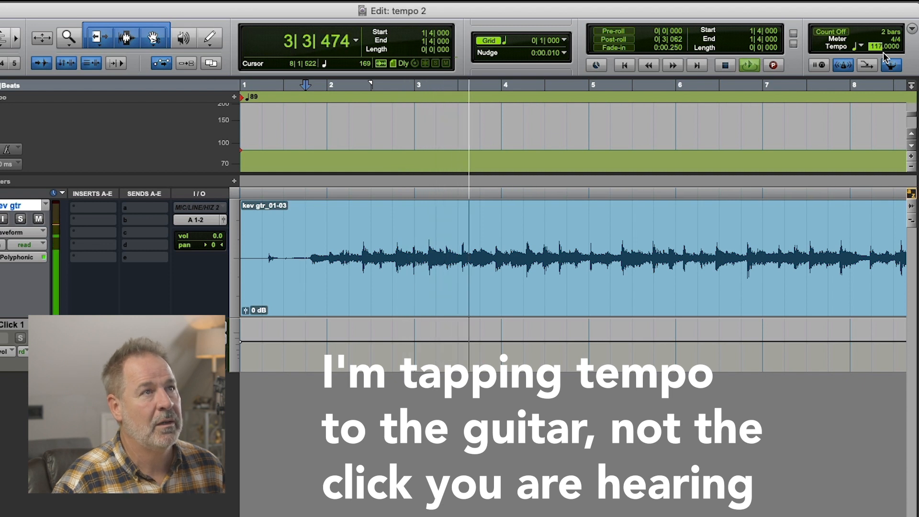
key(space)
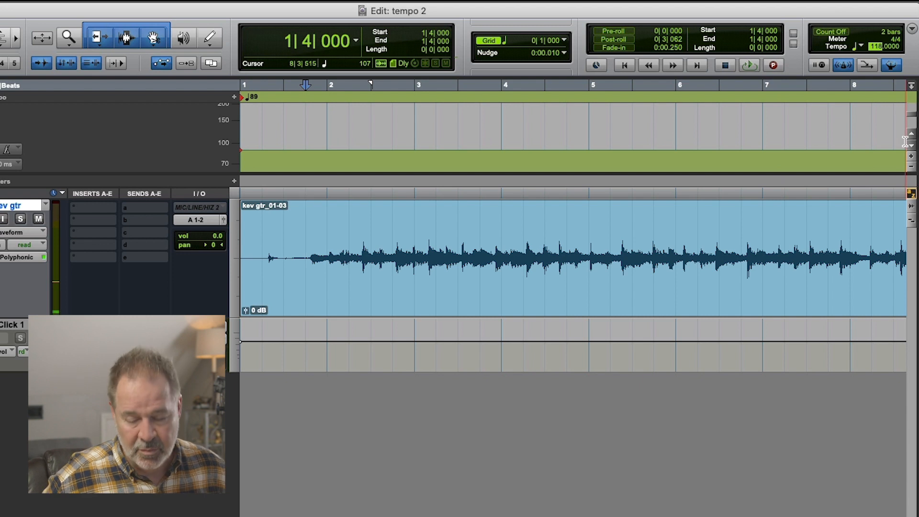
key(Return)
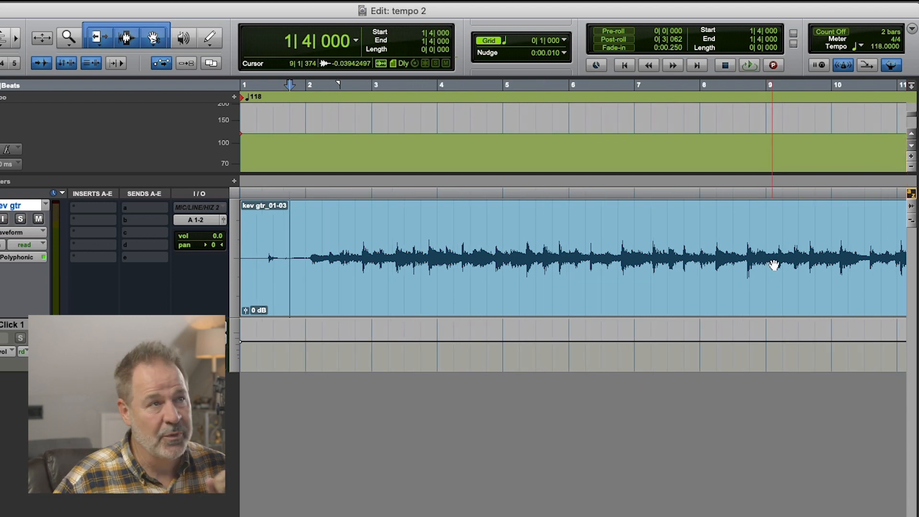
- Move the kev gtr clip to bar 2 on the grid and fine-position it in Slip mode to start at 1|4|678
key(t)
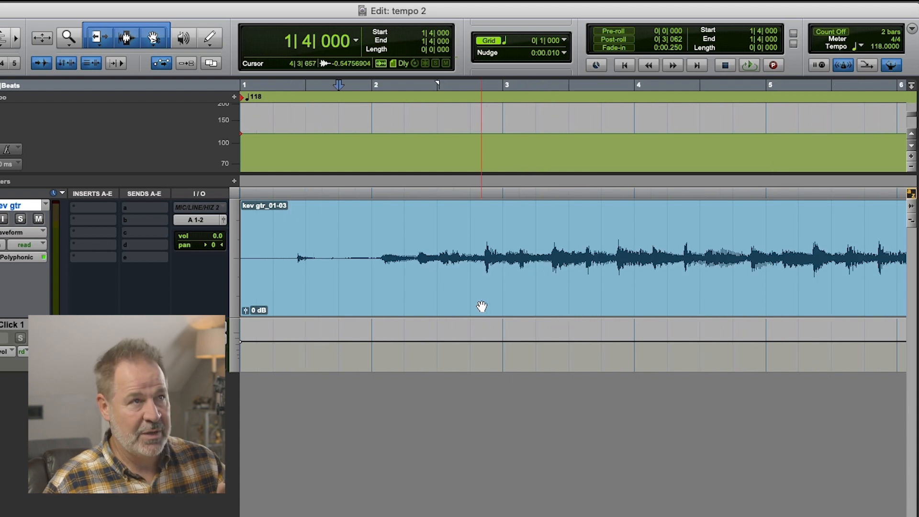
click(410, 301)
drag(551, 301, 681, 293)
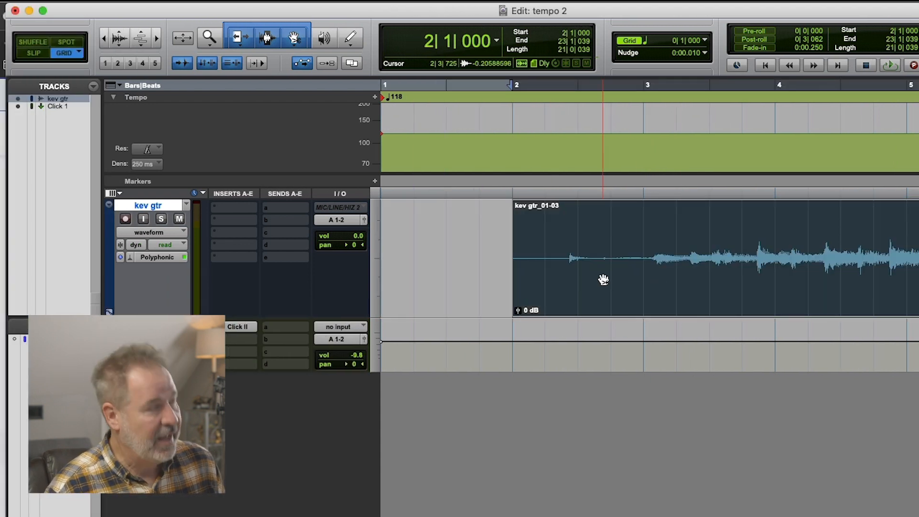
key(F2)
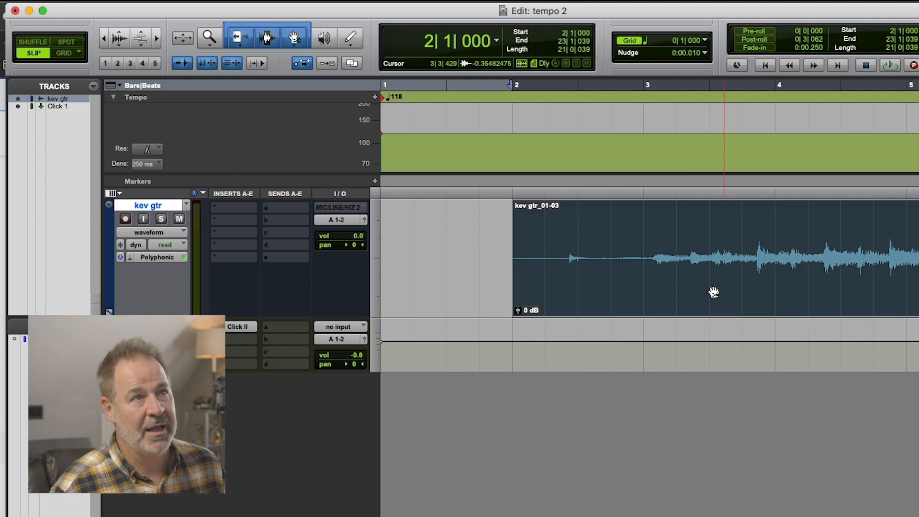
mouse_move(715, 290)
mouse_down()
mouse_move(728, 293)
mouse_move(715, 293)
mouse_up()
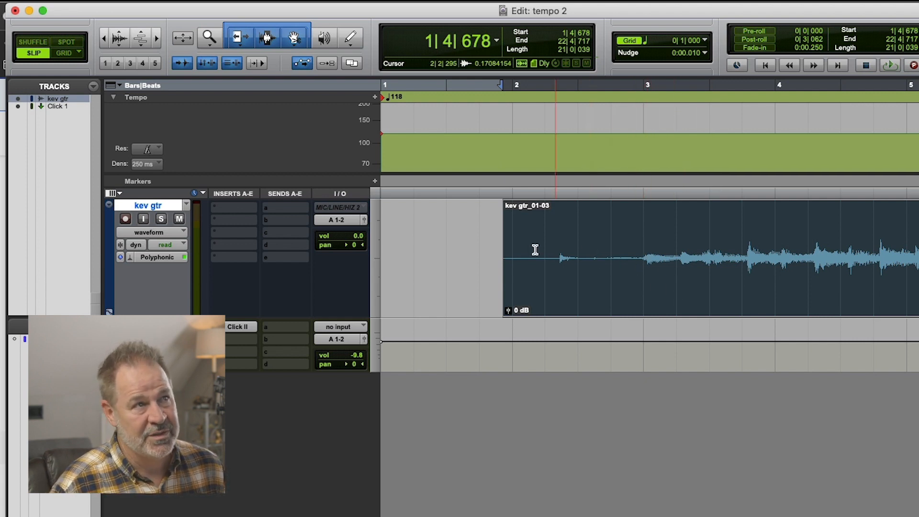
- Play from 1|4|302, just before the guitar clip, to check its timing against the click
click(489, 243)
key(space)
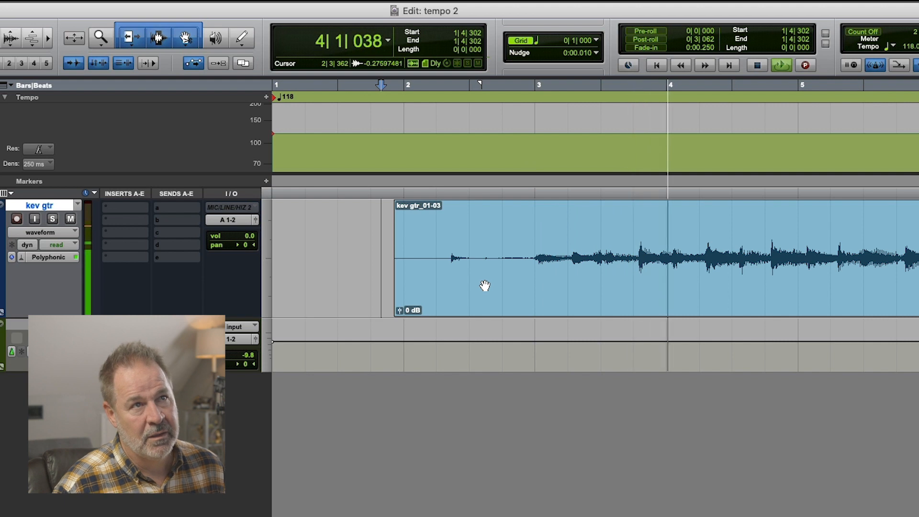
key(space)
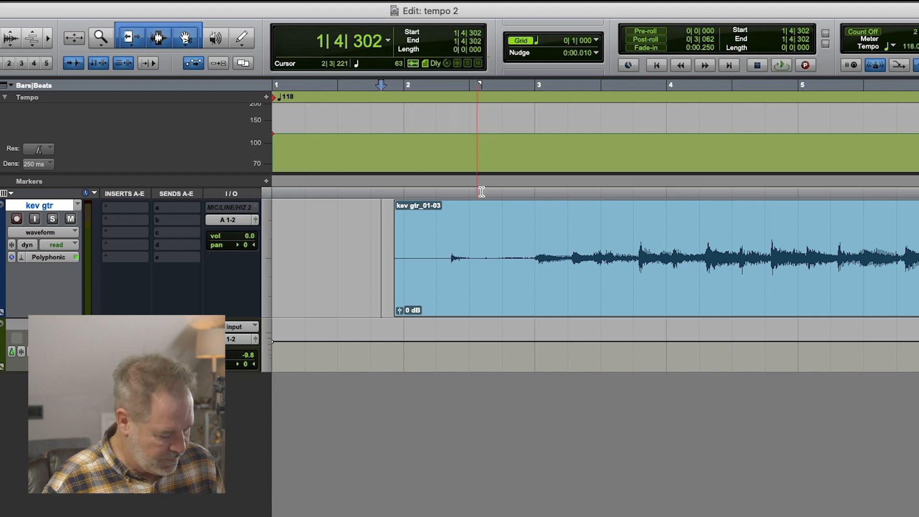
- Locate the guitar's downbeat transient beside bar 3 and add a Bar|Beat marker there with location 3|1|000 in 4/4
key(Tab)
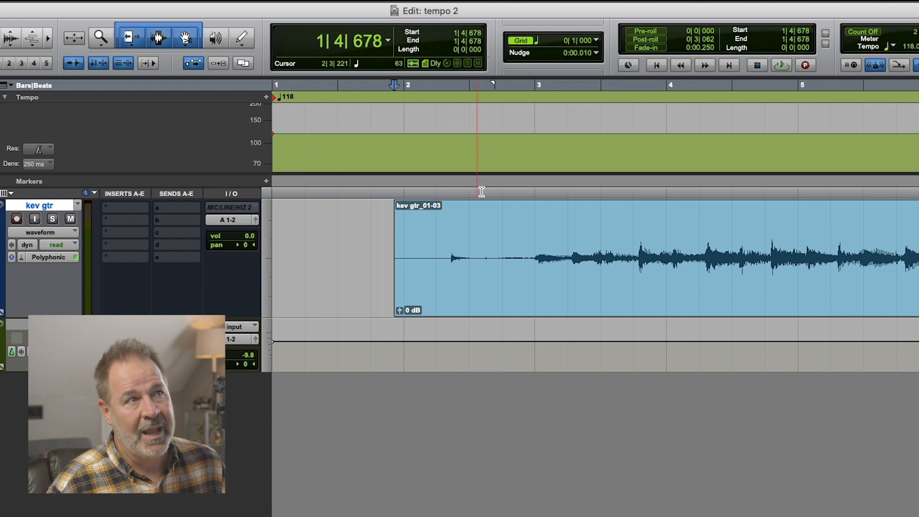
key(Tab)
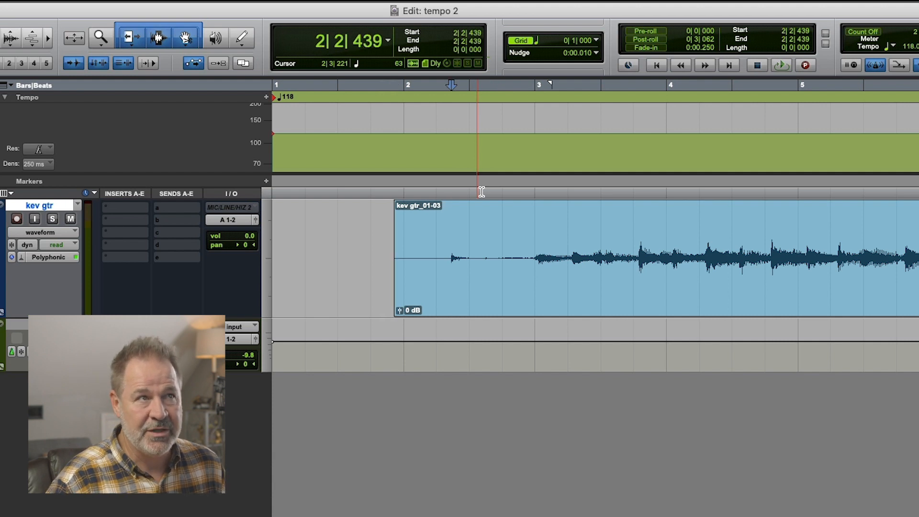
key(Tab)
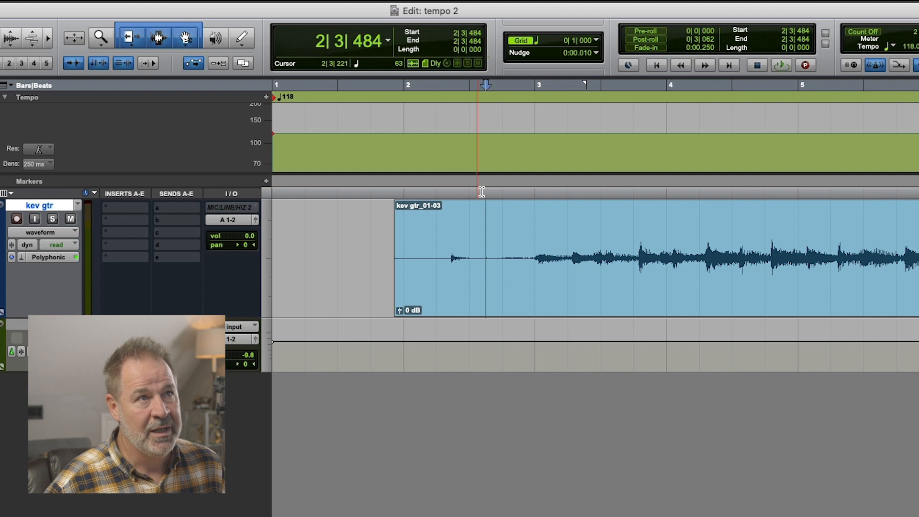
key(Tab)
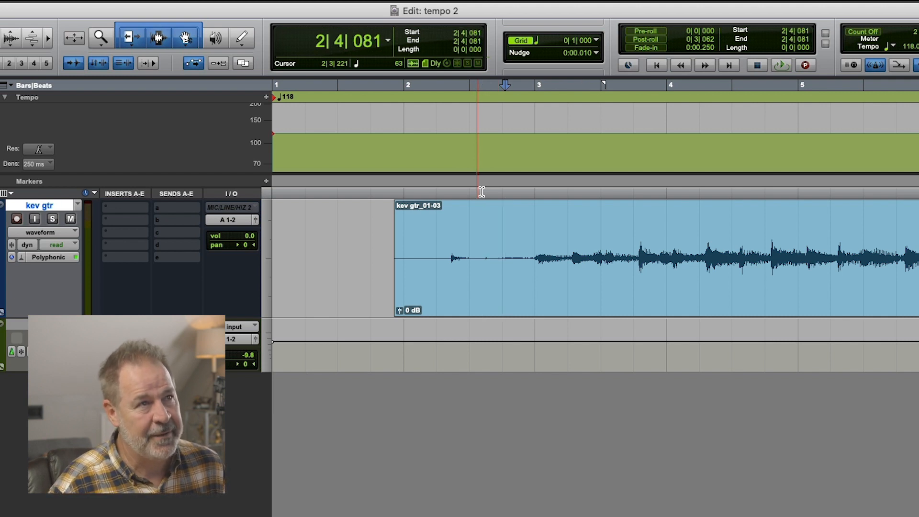
key(Tab)
key(Tab)
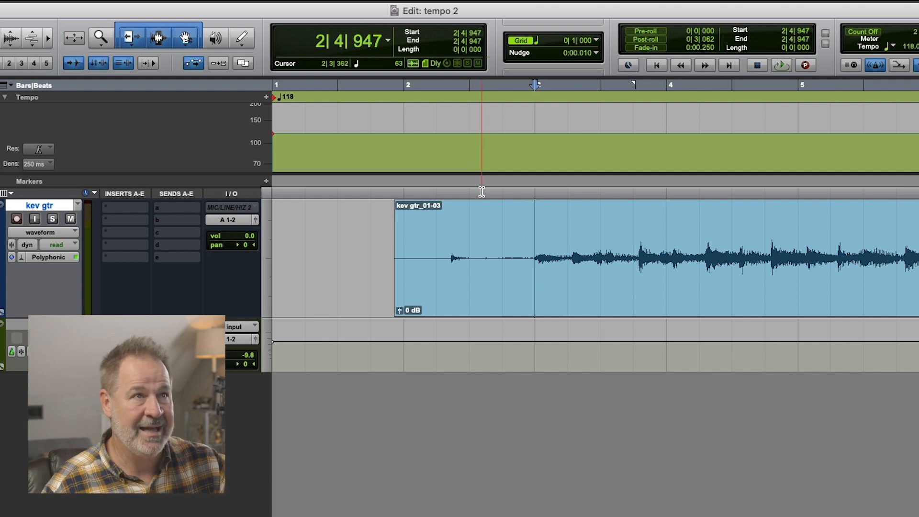
key(super+i)
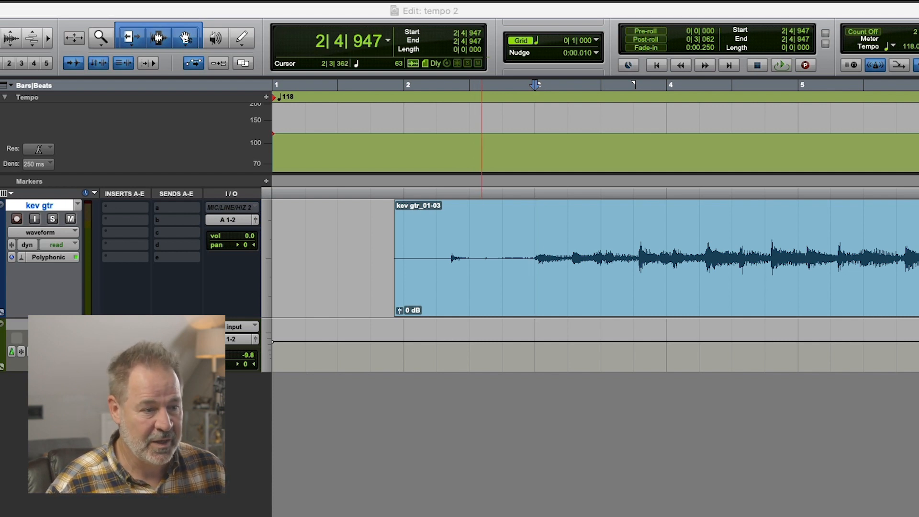
drag(541, 516, 616, 381)
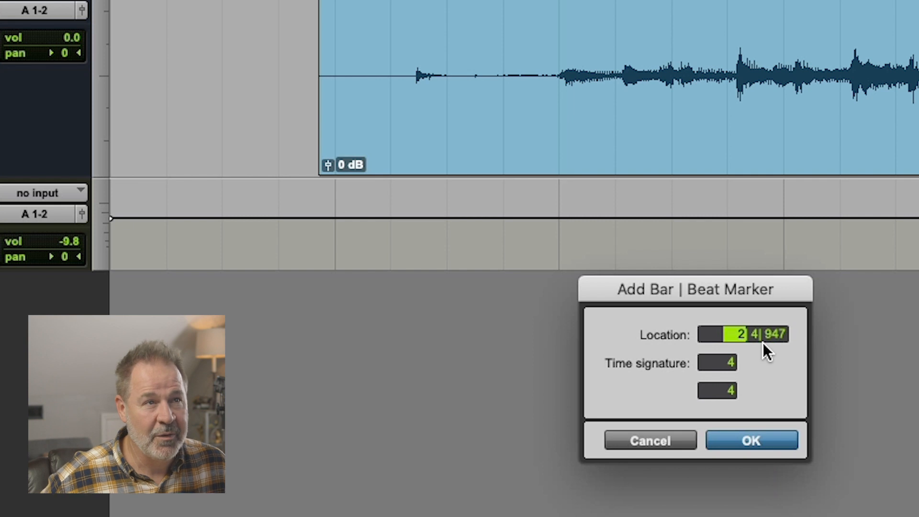
text(3| 1| 000)
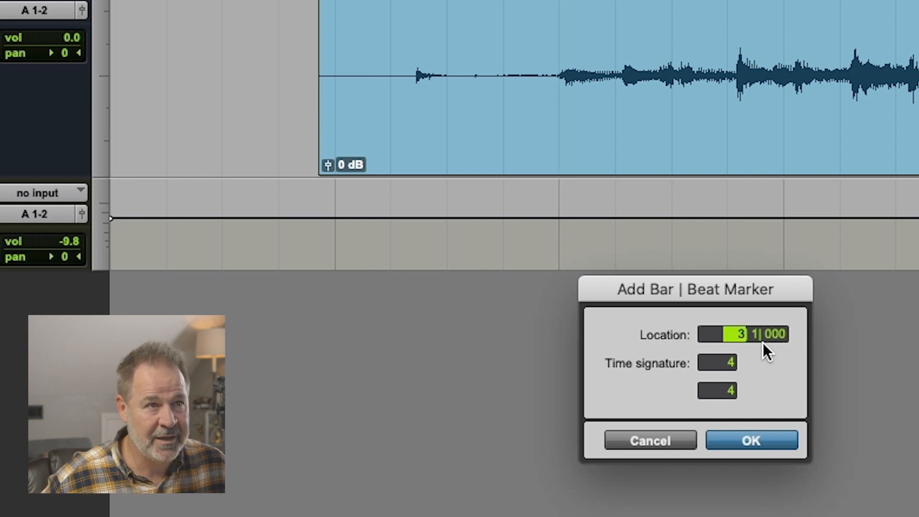
key(Return)
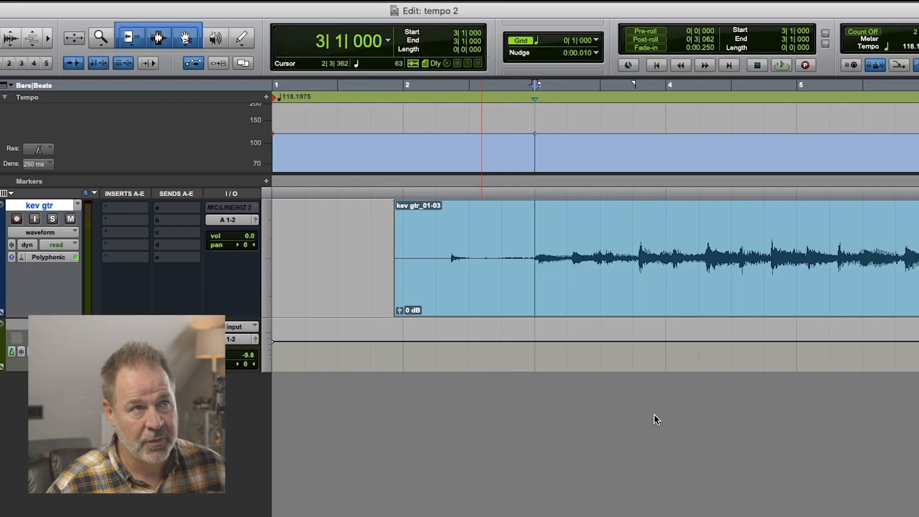
- Audition the guitar repeatedly from 2|3|594, just before bar 3, with and without the metronome click
click(480, 43)
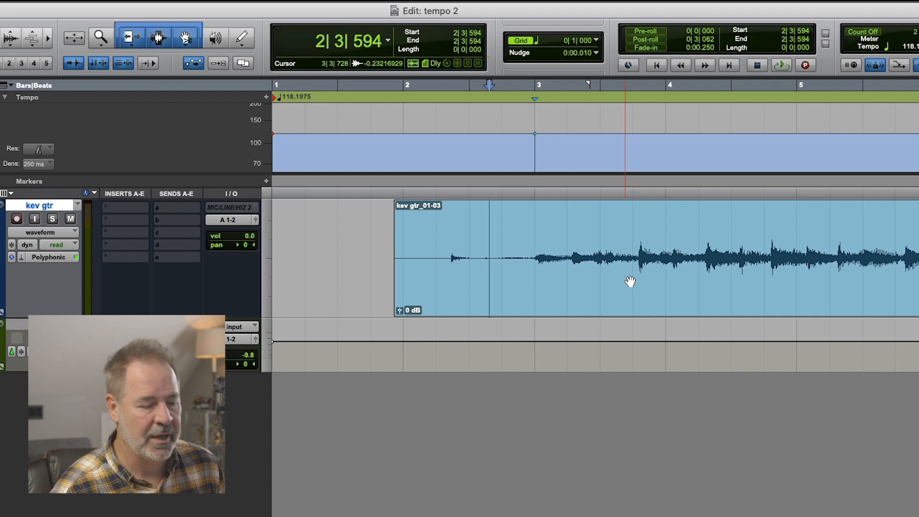
key(space)
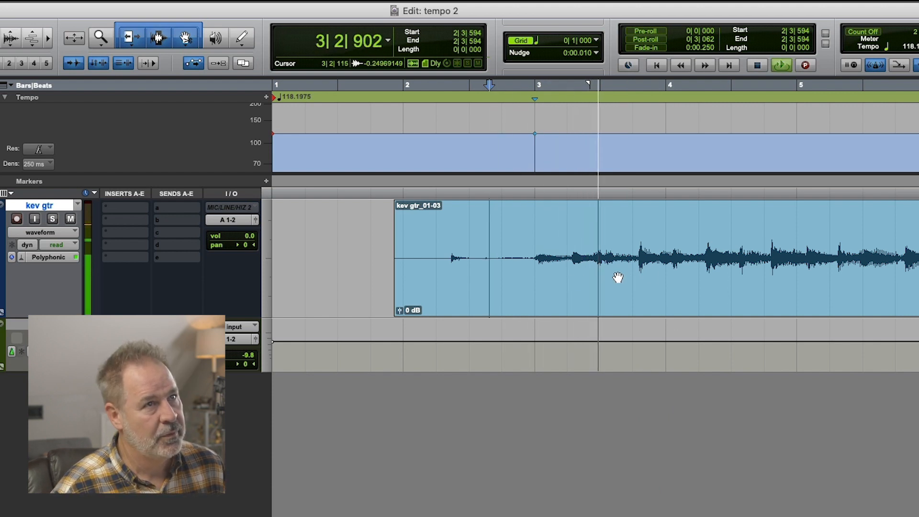
key(space)
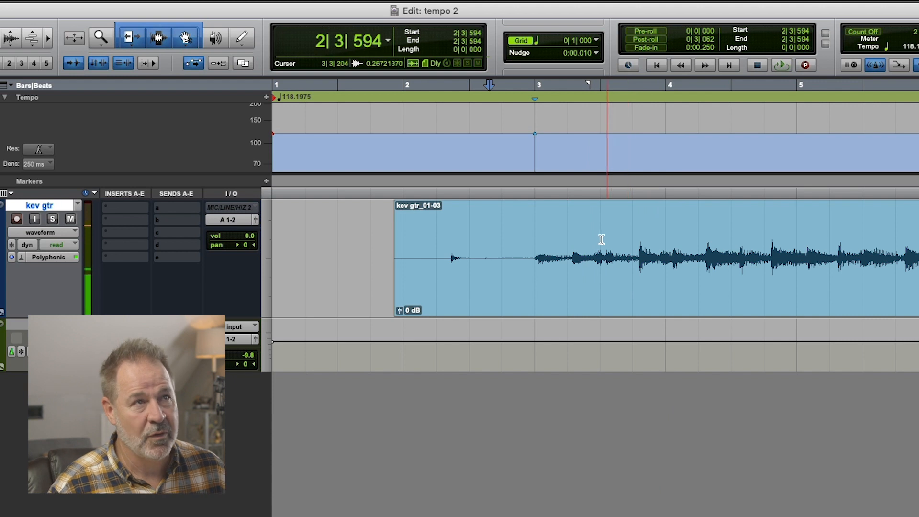
key(space)
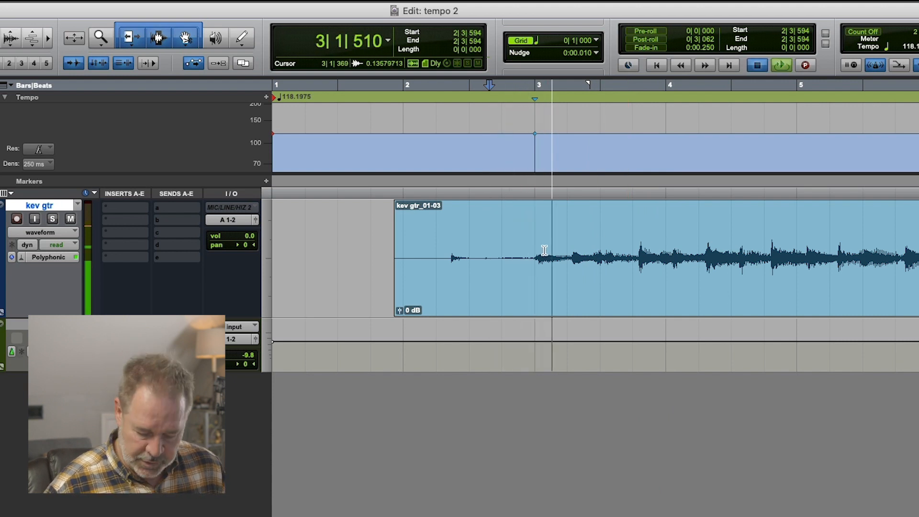
key(space)
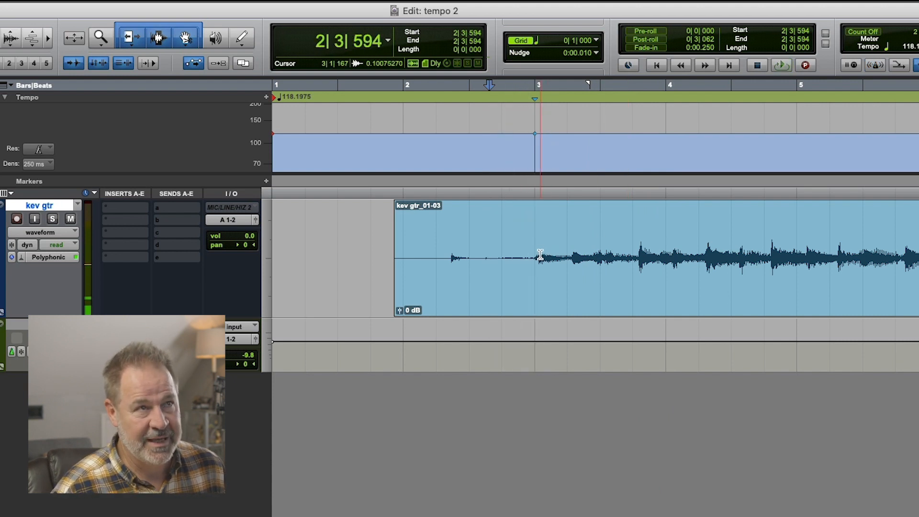
key(space)
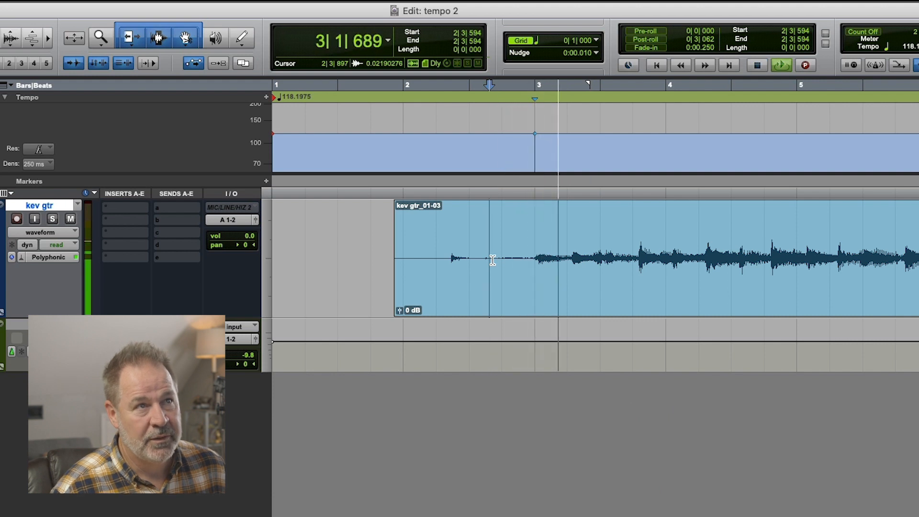
key(space)
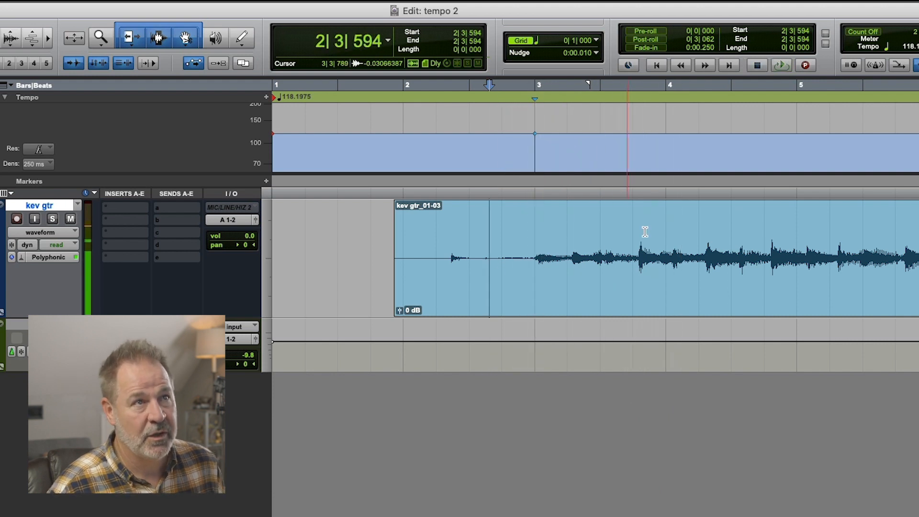
- Locate the strong guitar transient near beat 4 of bar 3 and add a Bar|Beat marker there with location 3|4|000
click(610, 233)
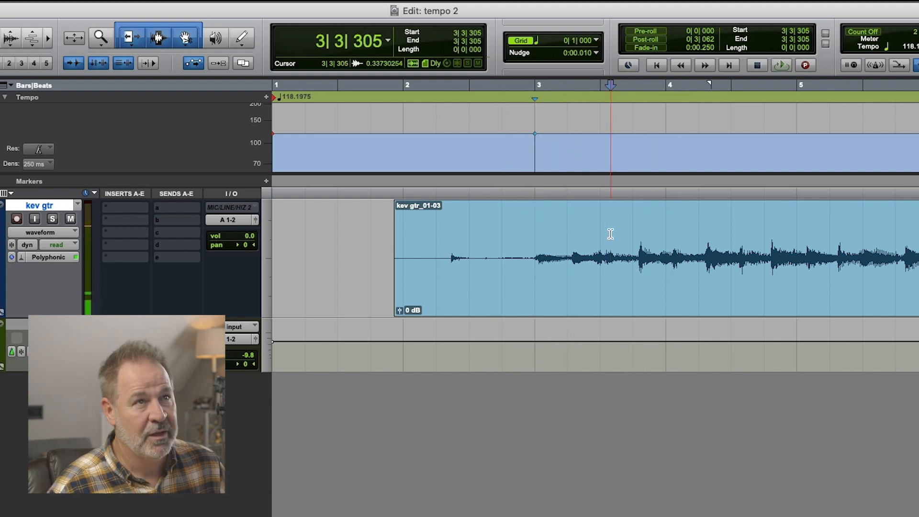
key(Tab)
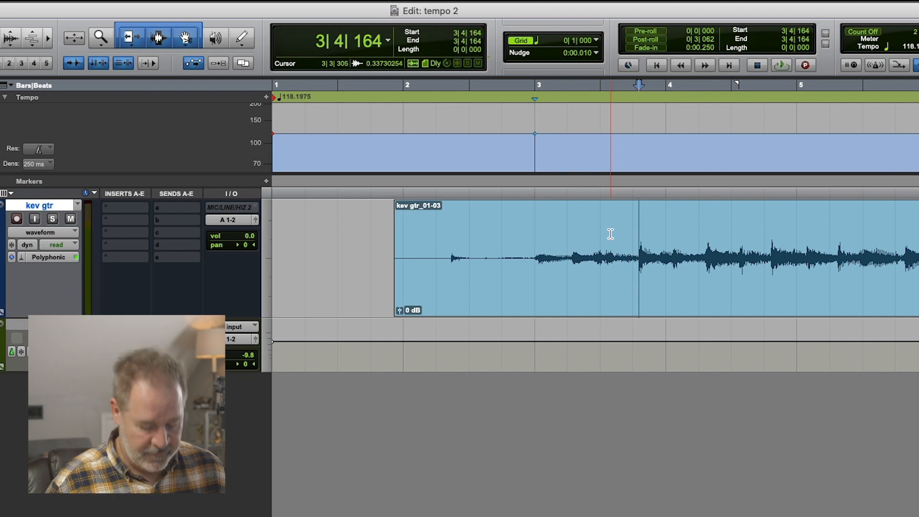
key(super+Tab)
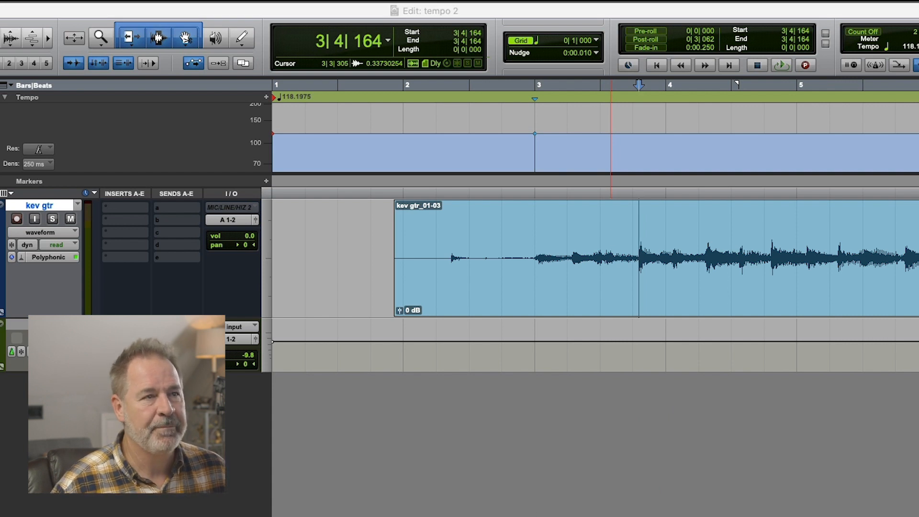
key(super+i)
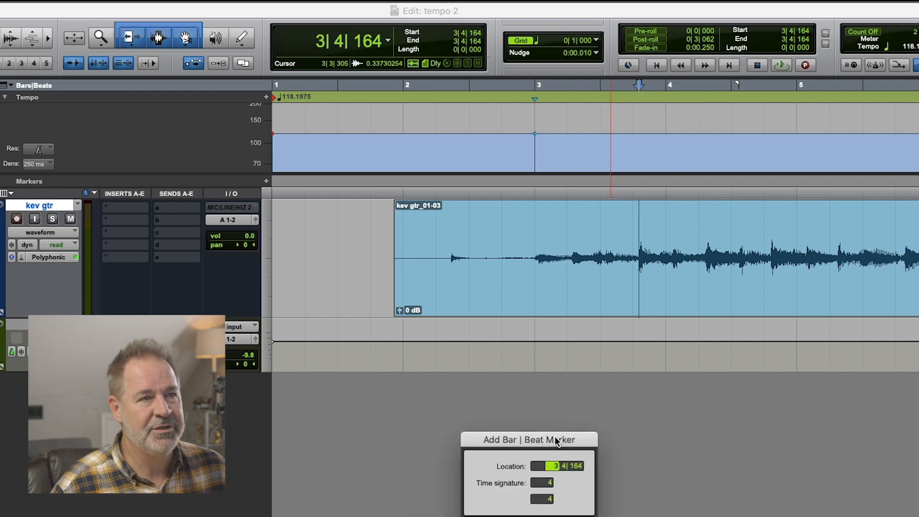
click(565, 466)
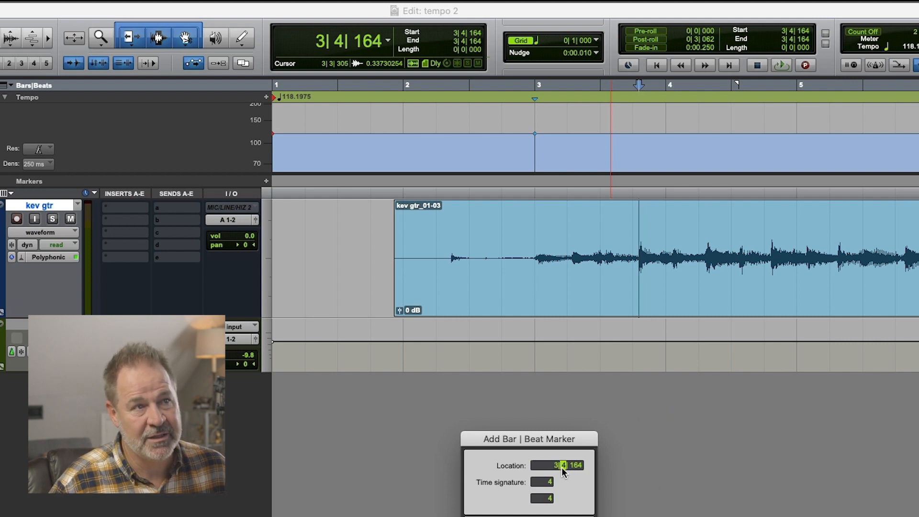
text(4)
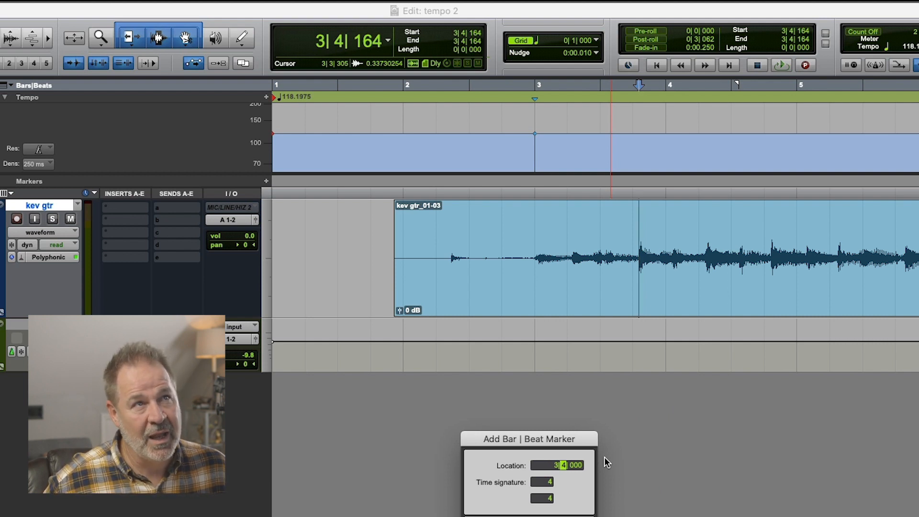
key(Return)
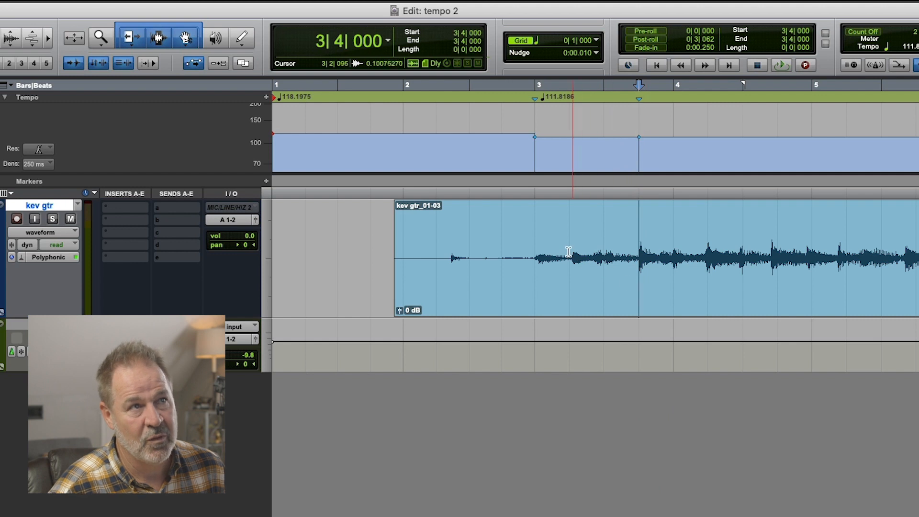
- Audition the guitar from 2|4|764, just before bar 3, and from 4|3|619 to check it against the click
click(528, 245)
key(space)
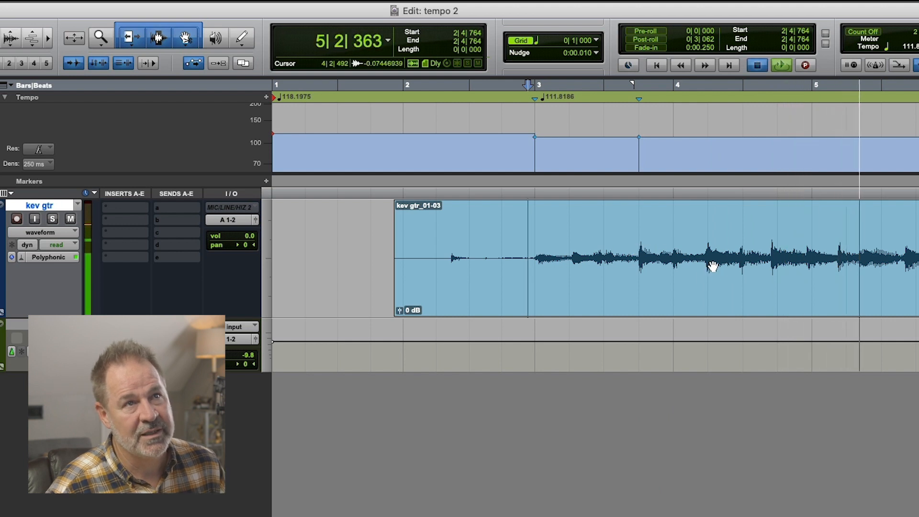
key(space)
click(765, 234)
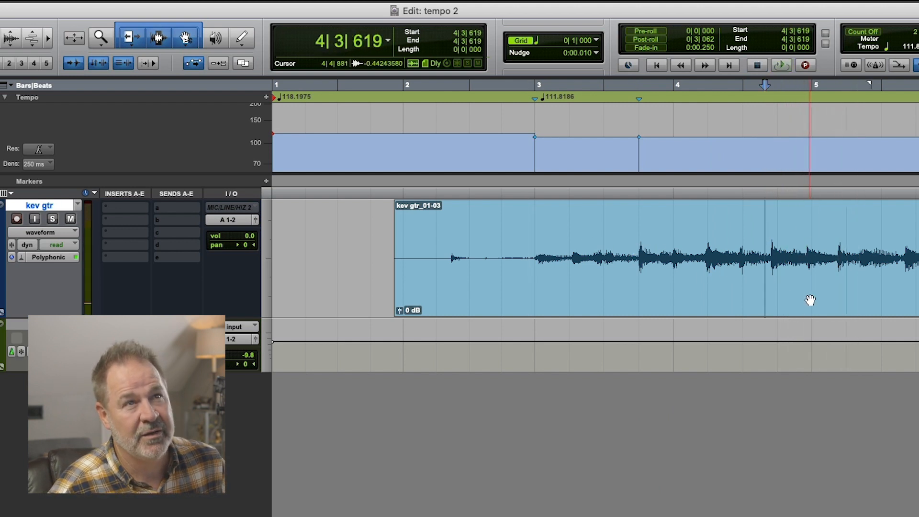
key(space)
key(space)
- Locate the guitar transient just before bar 5 and add a Bar|Beat marker there with location 5|1|000 in 4/4
key(Tab)
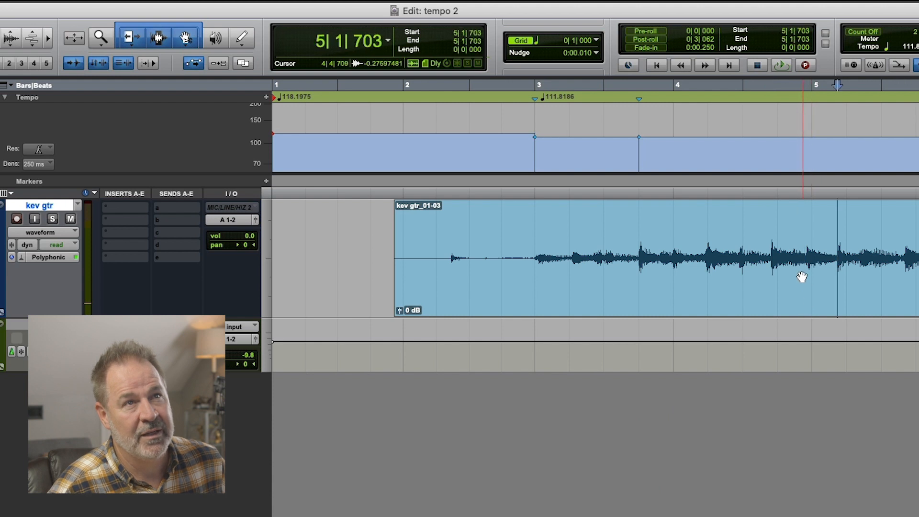
click(804, 250)
key(t)
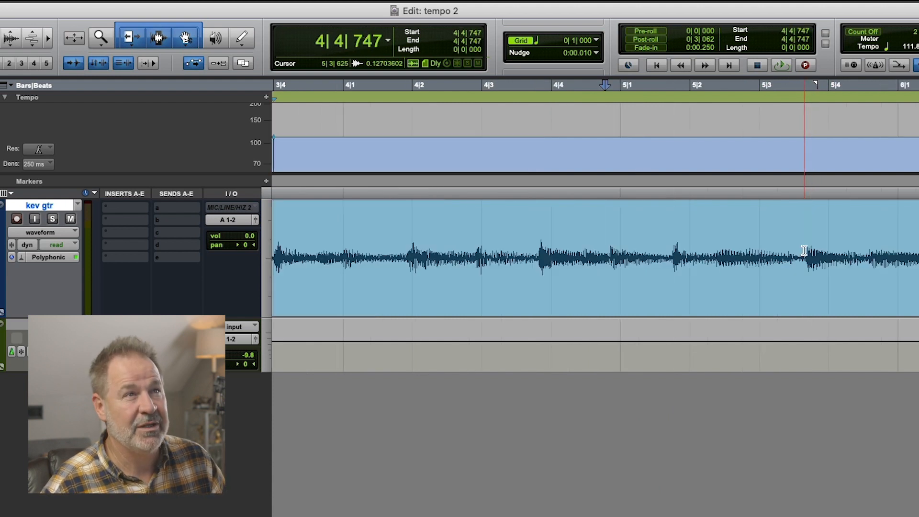
key(t)
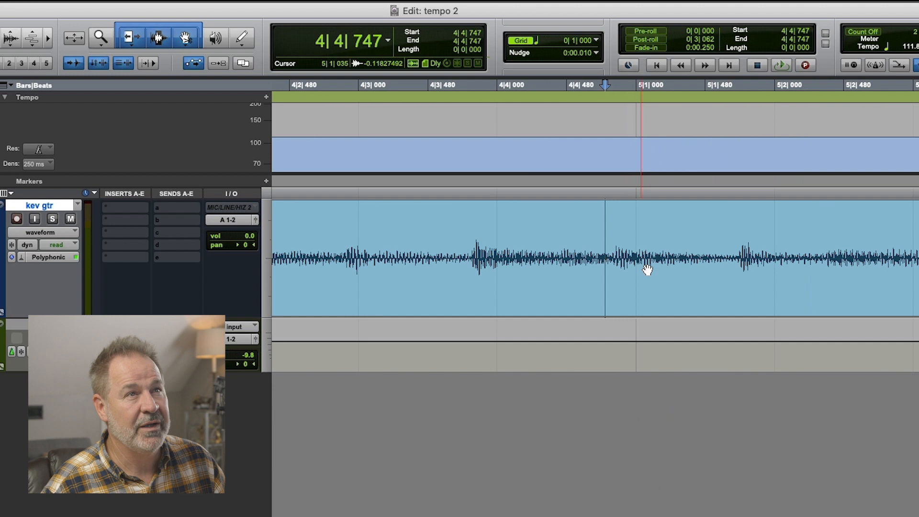
click(615, 256)
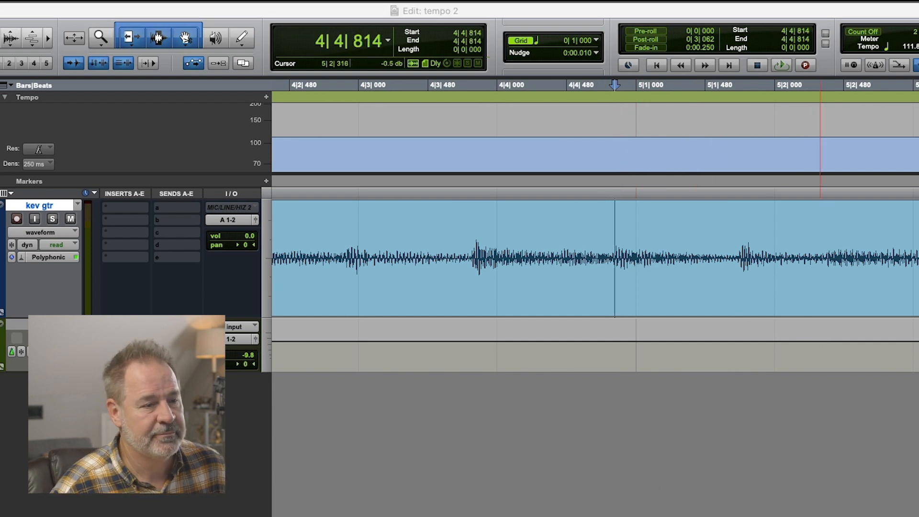
key(super+i)
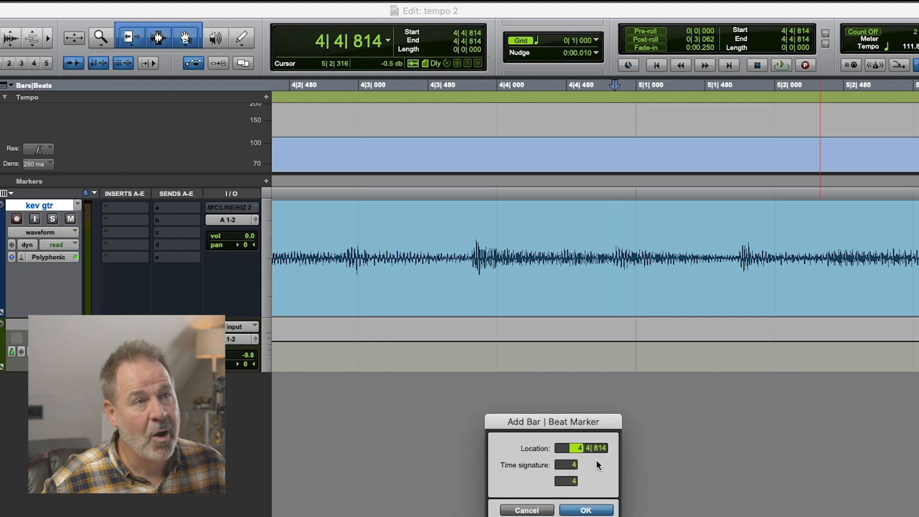
text(5| 1| 000)
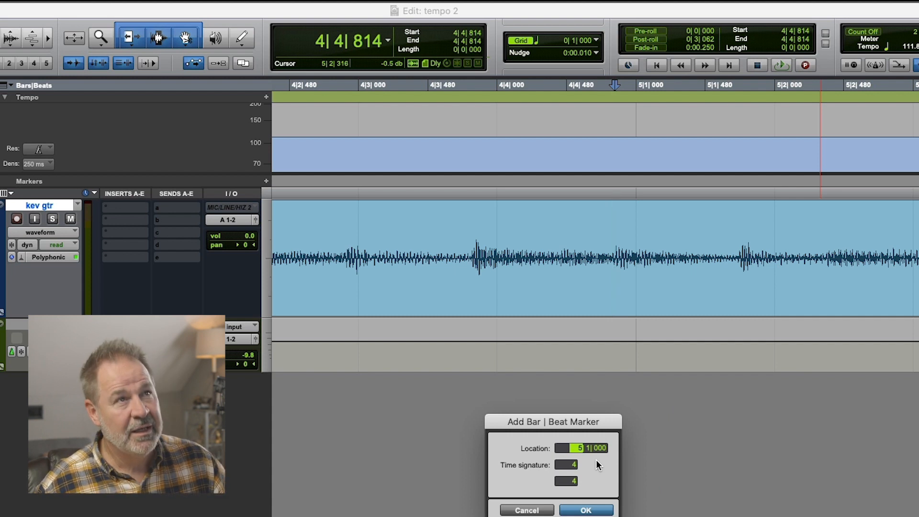
key(Return)
- Audition the guitar from the bar 5 marker and from 4|3|788 to check where it drifts from the click
key(r)
key(r)
key(r)
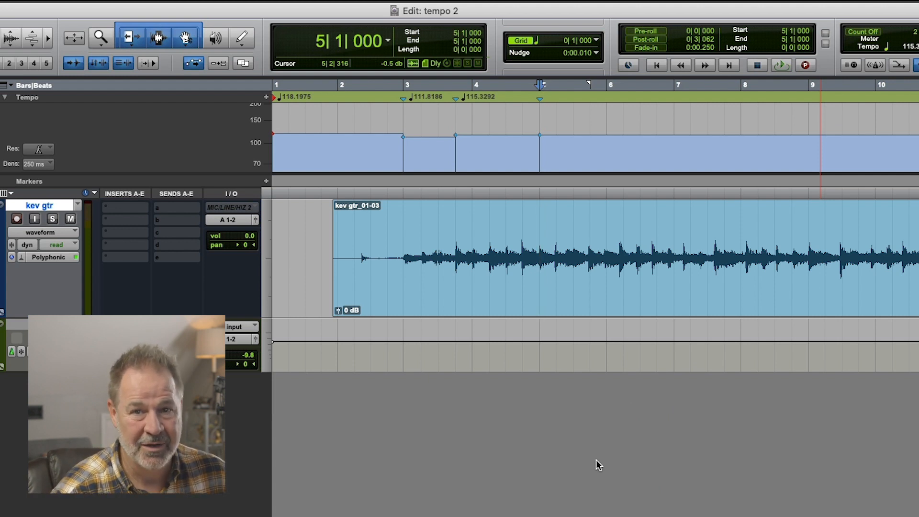
key(space)
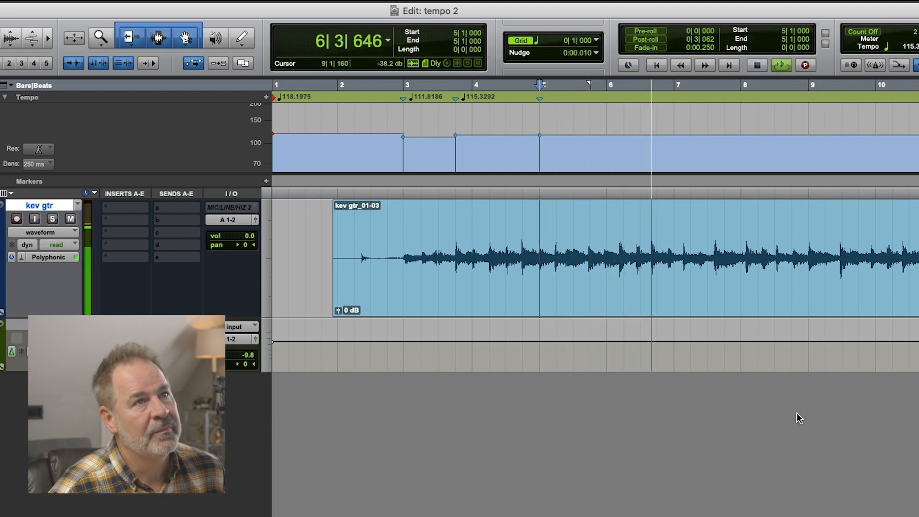
key(space)
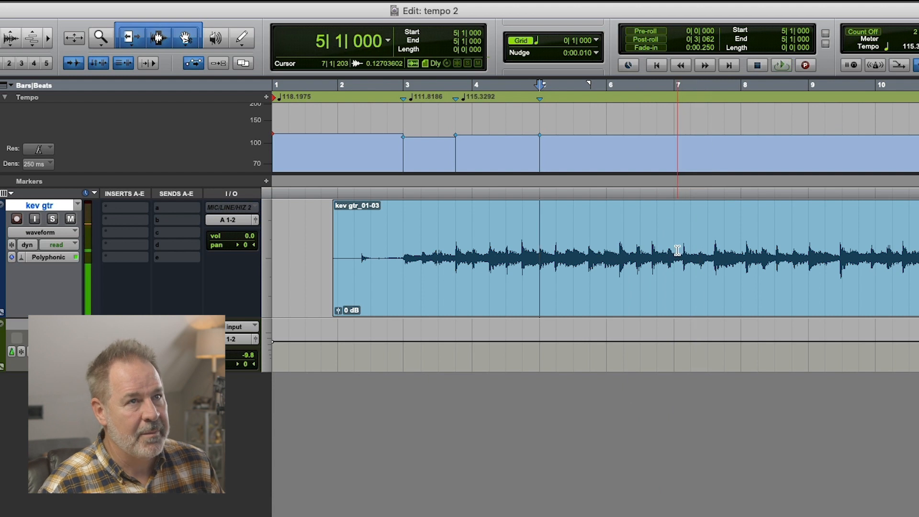
click(677, 251)
click(645, 249)
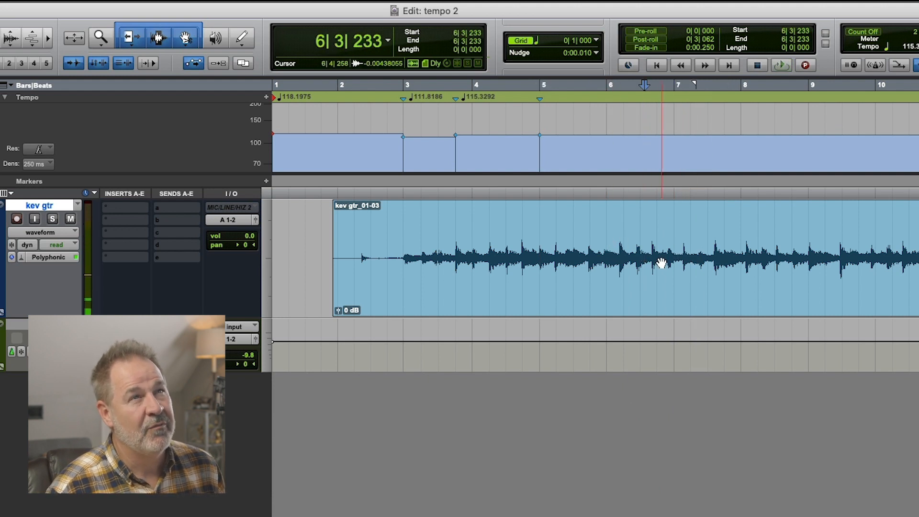
click(519, 237)
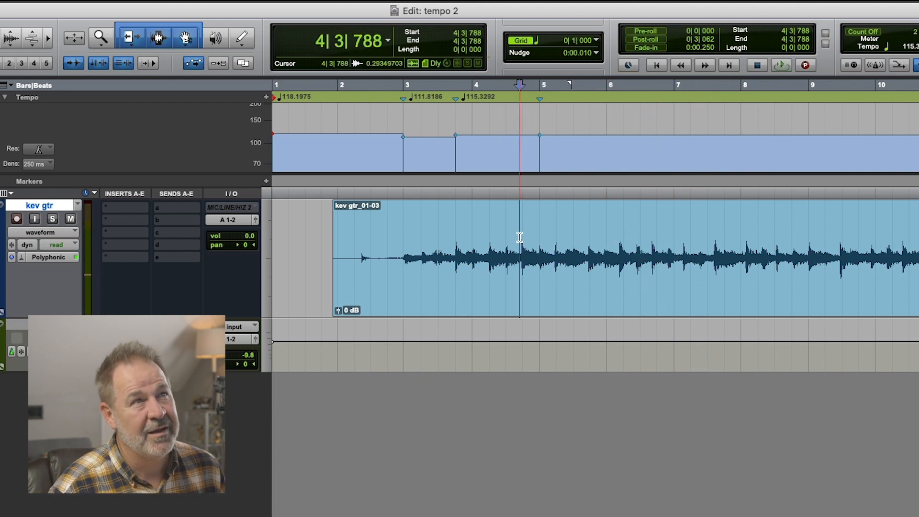
key(space)
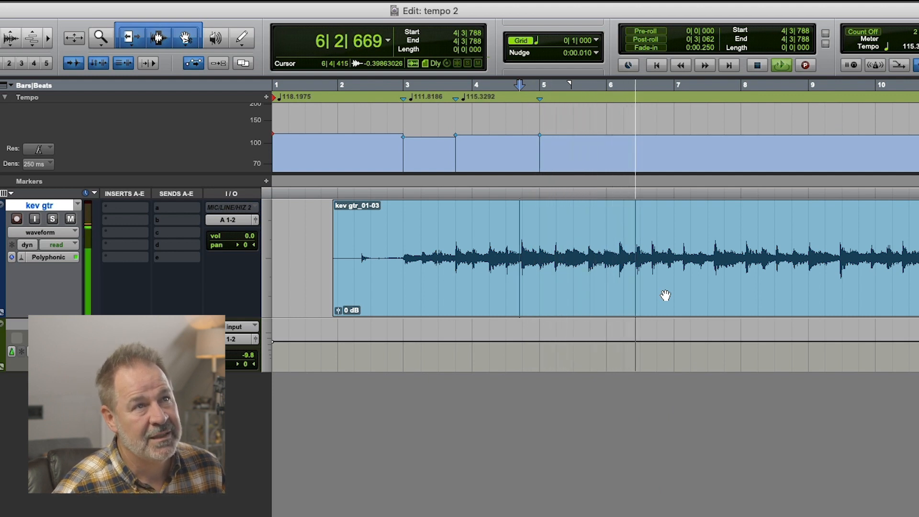
key(space)
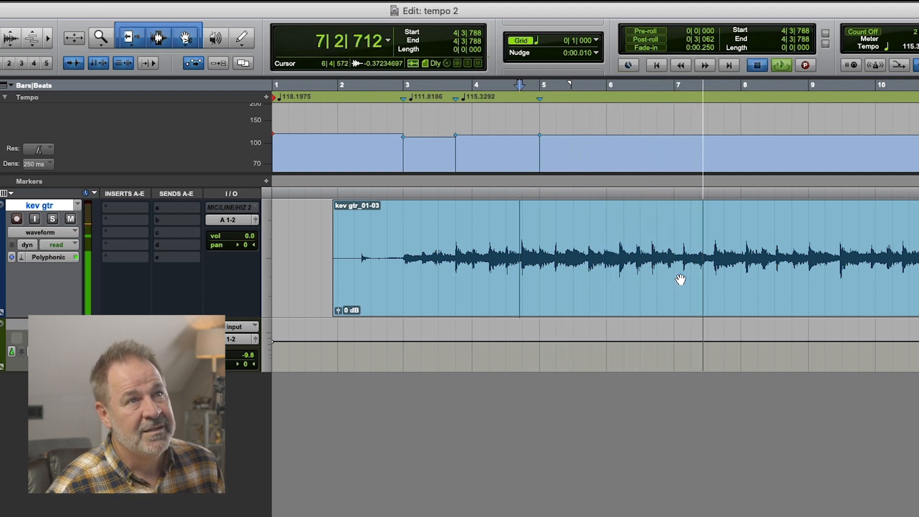
- Locate the guitar transient just after the start of bar 7 and add a Bar|Beat marker there with location 7|2|000
click(670, 248)
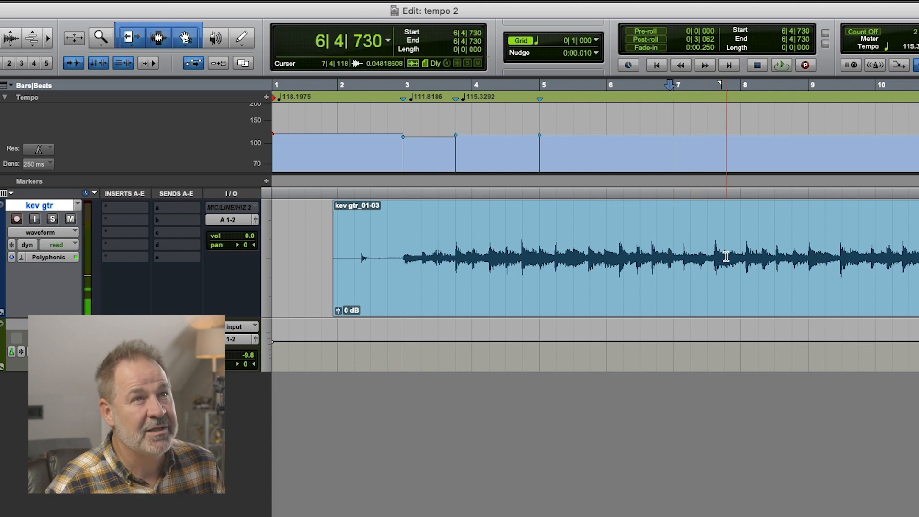
key(Tab)
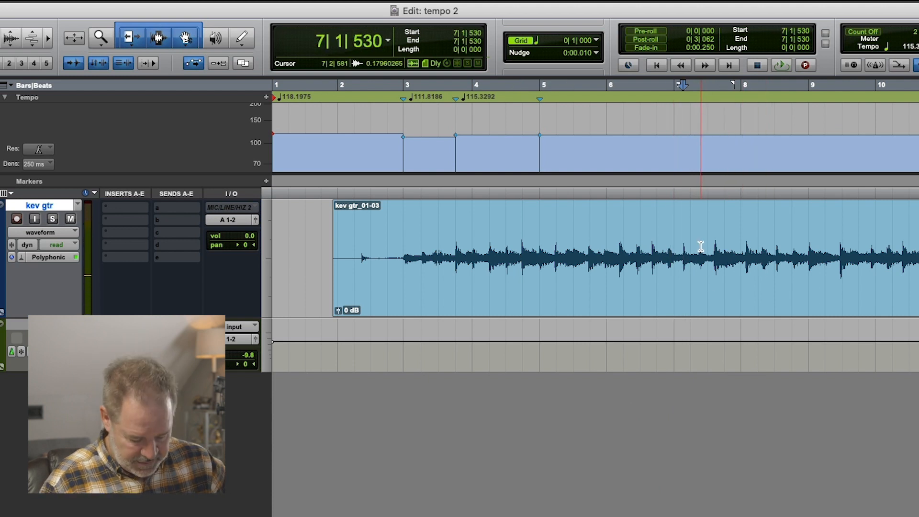
key(super+i)
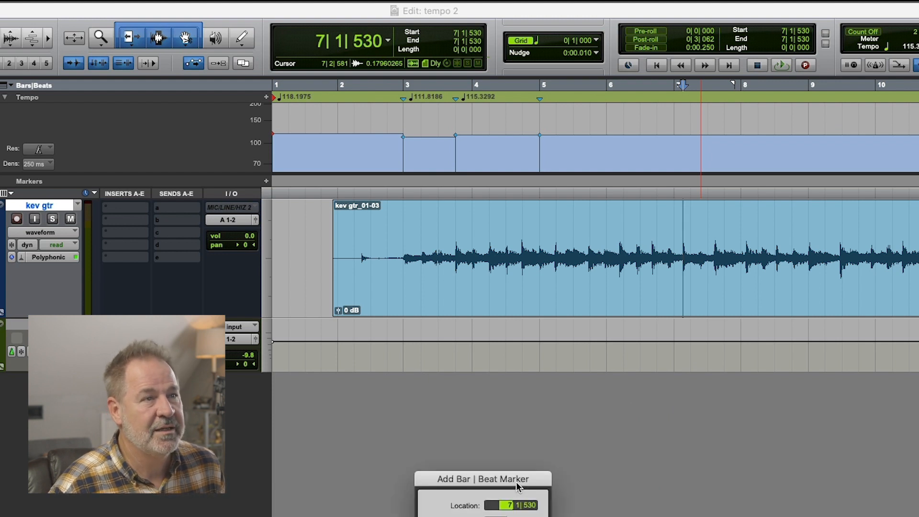
click(518, 507)
text(2)
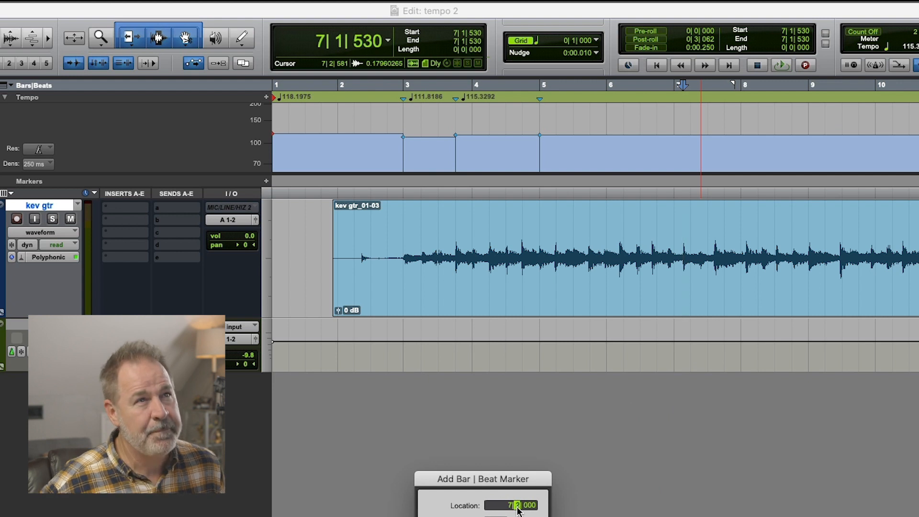
key(Return)
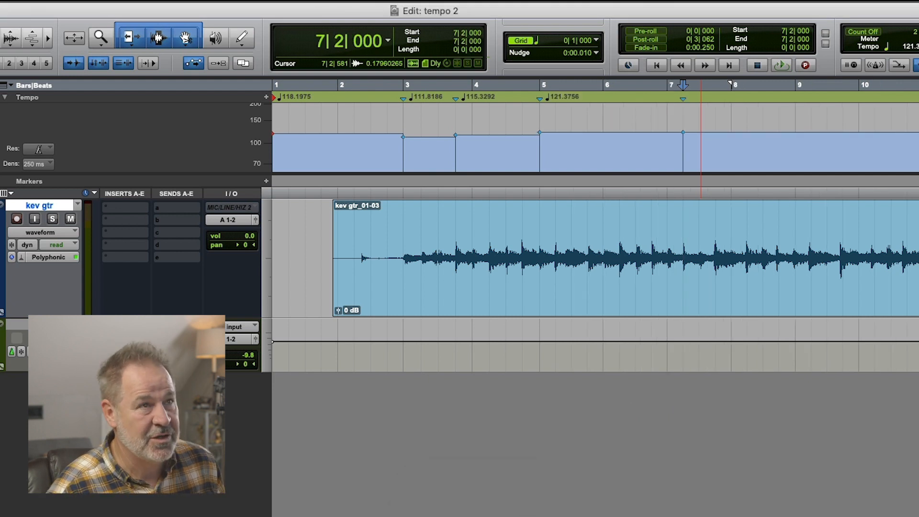
- Audition the guitar from 6|4|458, just before the bar 7 marker, to check its timing against the click
click(659, 237)
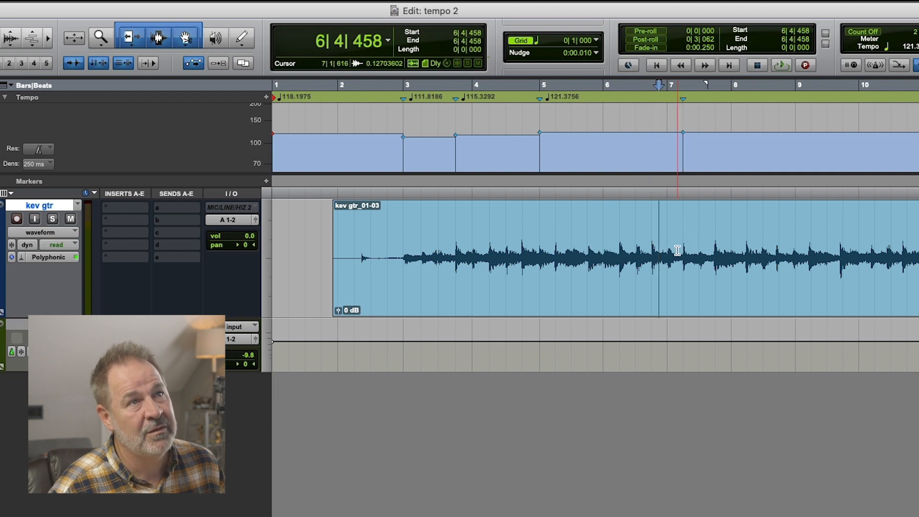
key(space)
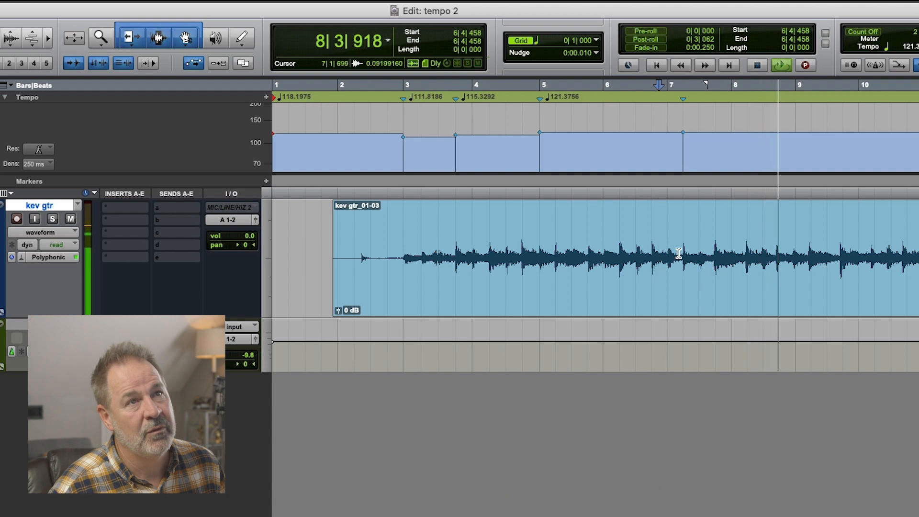
key(space)
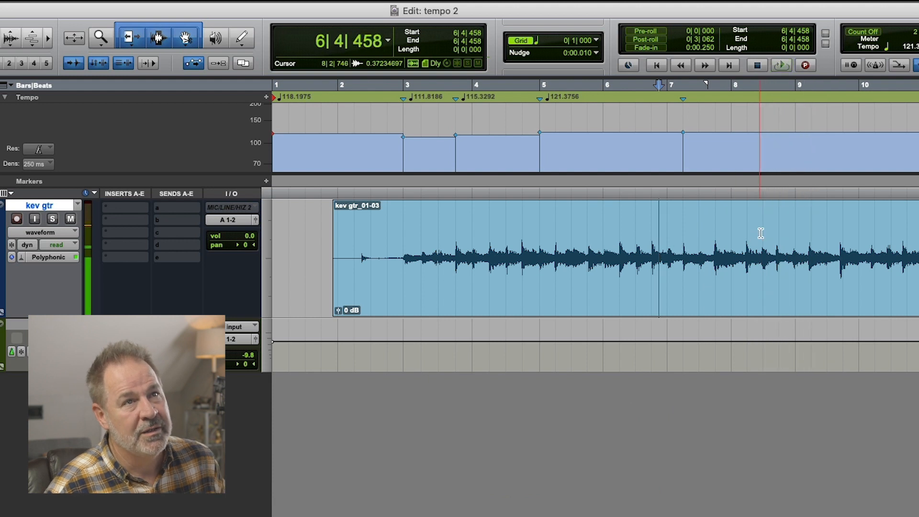
- Locate the guitar transient just after the start of bar 9 and add a Bar|Beat marker there with location 9|2|000
click(804, 234)
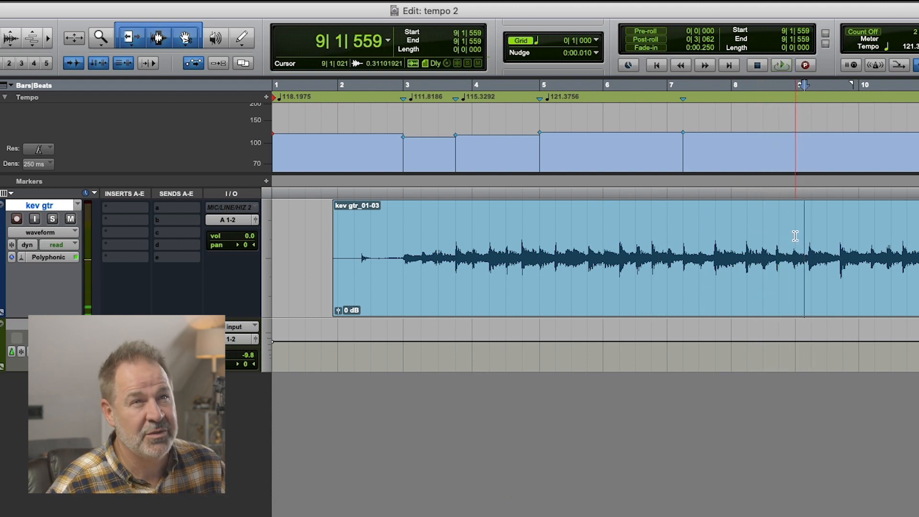
key(Tab)
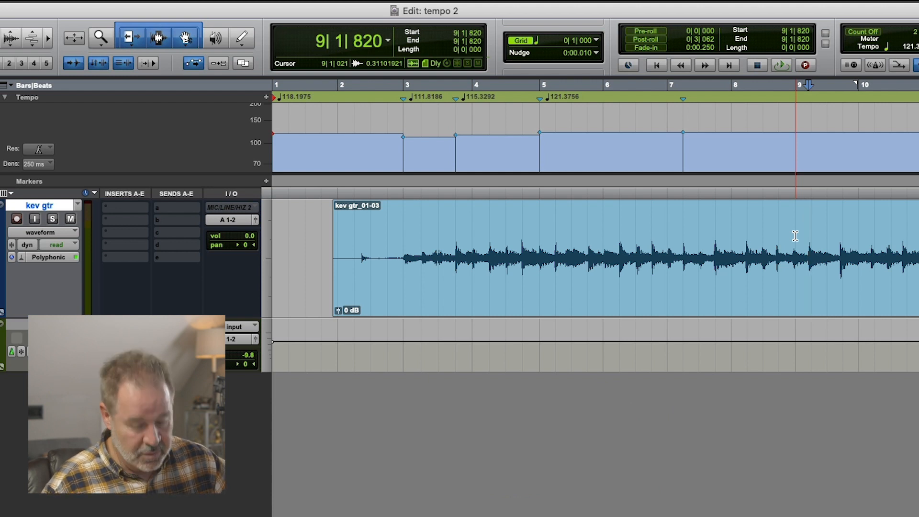
key(super+i)
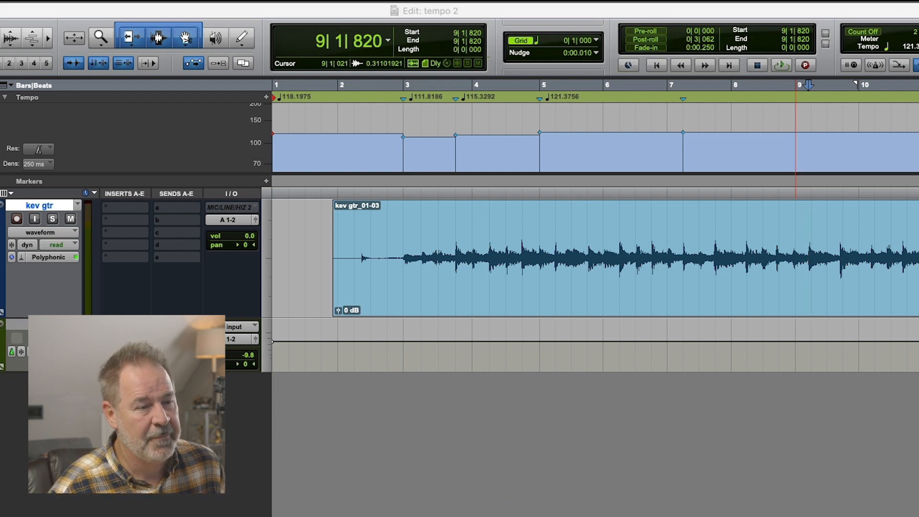
click(528, 449)
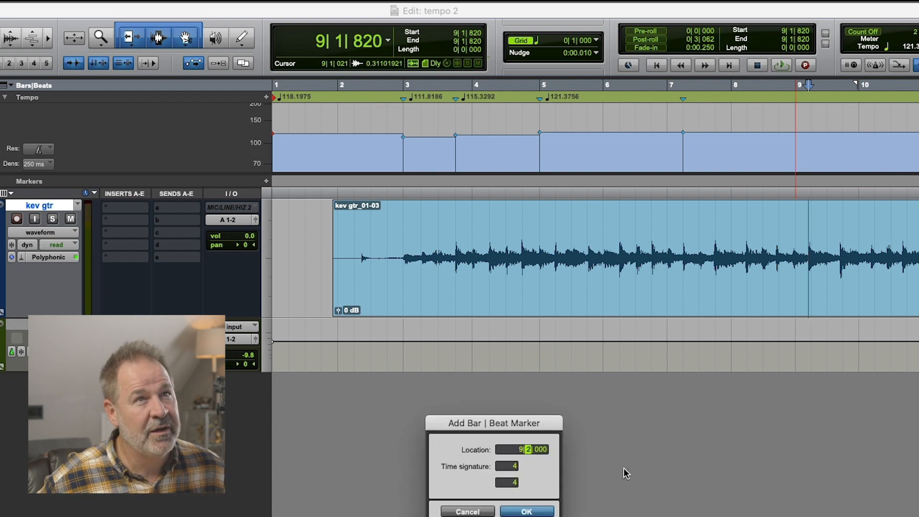
text(2)
key(Return)
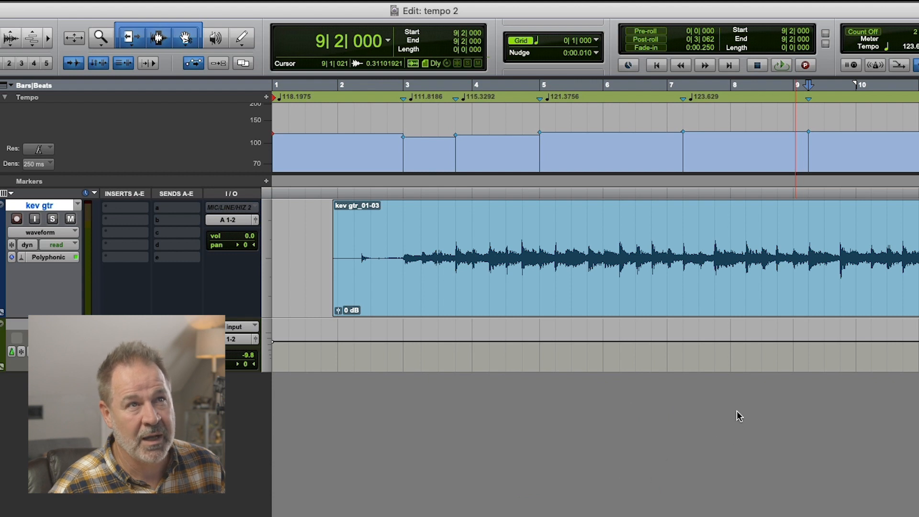
- Audition the guitar from 8|4|895, just before bar 9, to check its timing against the click
click(792, 233)
key(space)
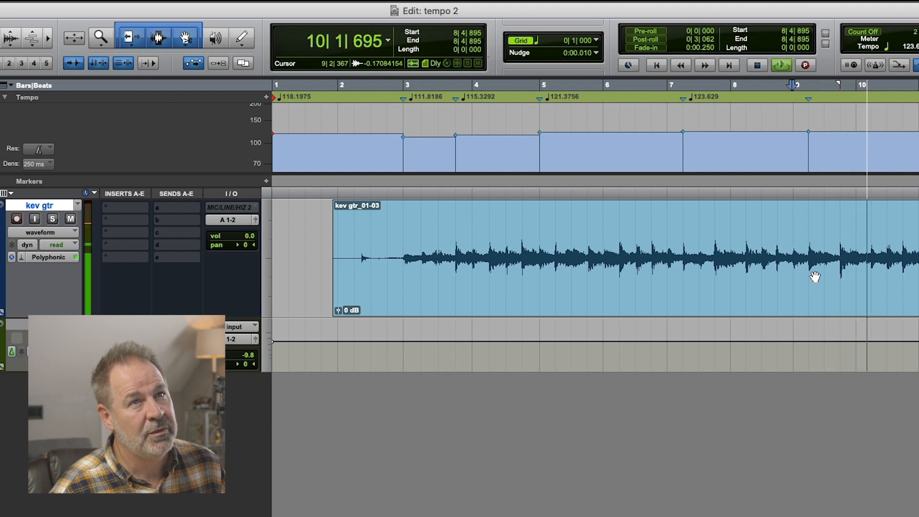
key(space)
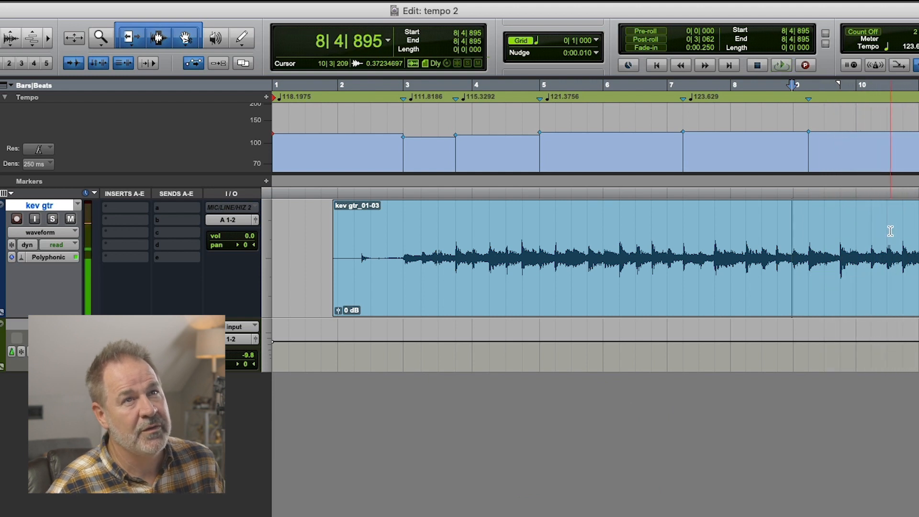
- Locate the guitar transient near beat 4 of bar 10 and add a Bar|Beat marker there with location 11|1|000
click(890, 232)
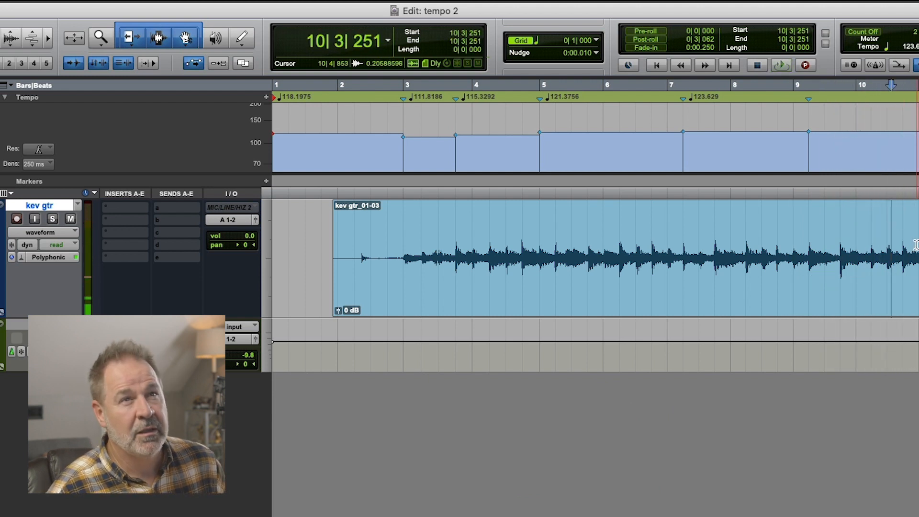
key(Tab)
key(Tab)
key(super+i)
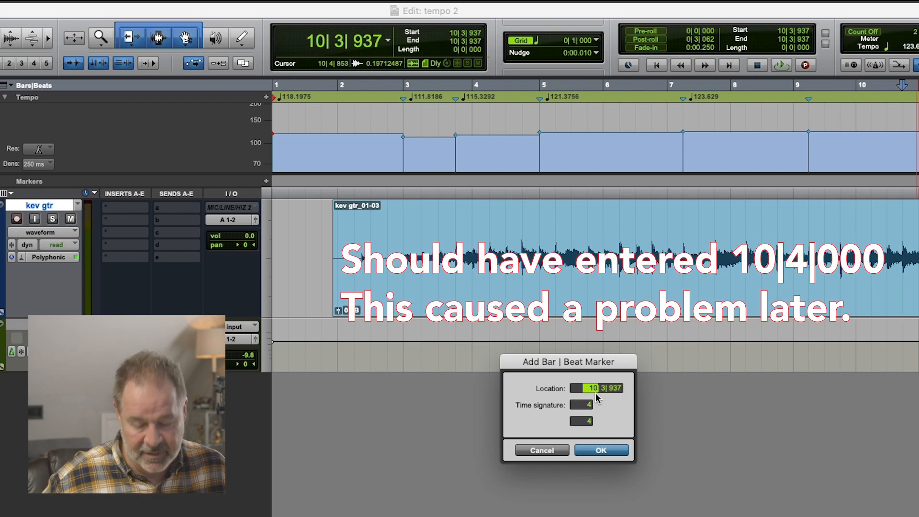
text(11)
key(Return)
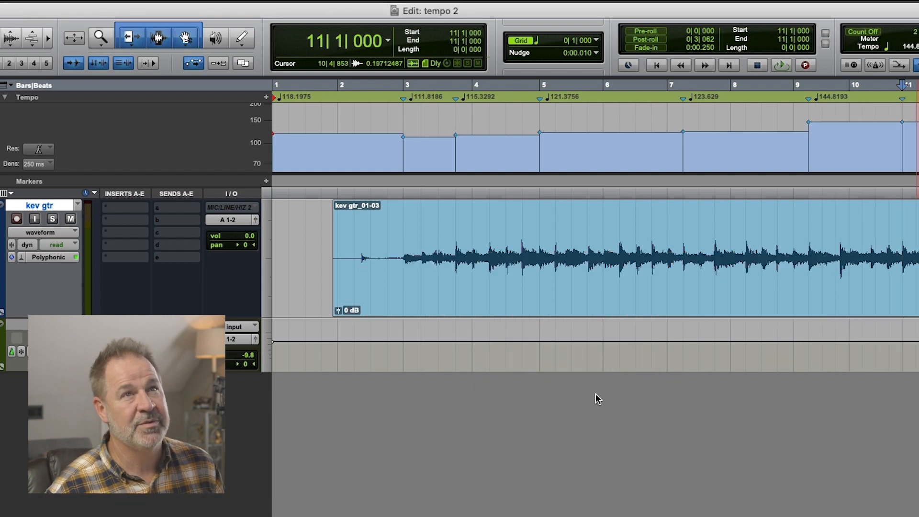
- Audition the guitar from 10|3|326 and from just before the bar 11 marker to check its timing against the click
key(r)
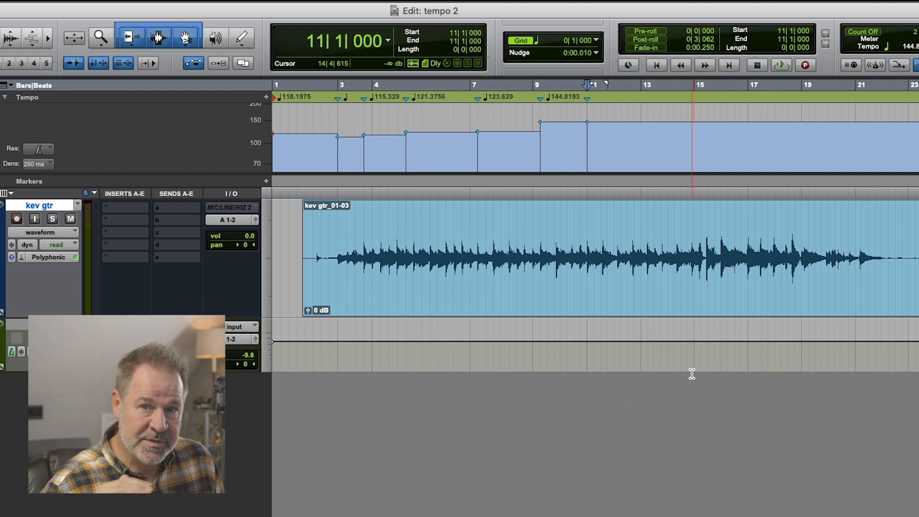
click(576, 247)
key(t)
key(t)
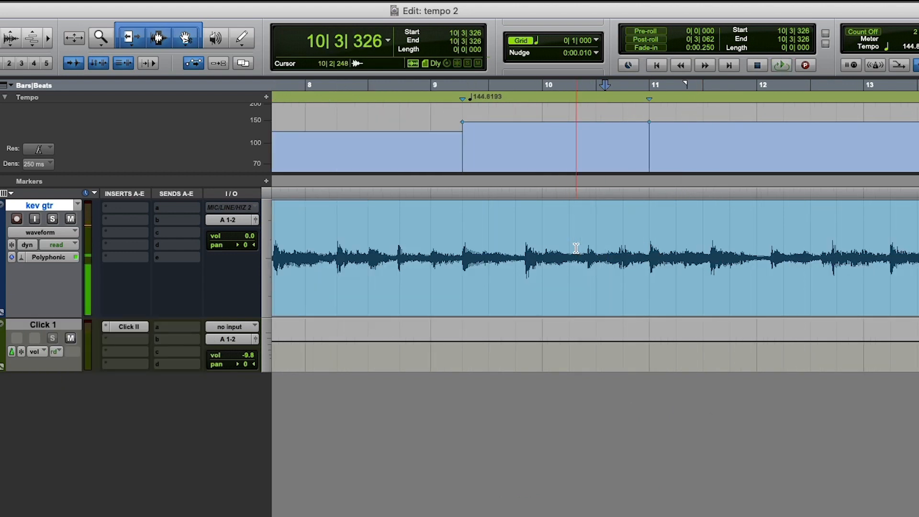
key(space)
key(space)
click(633, 239)
key(space)
key(space)
- Locate the guitar transient just after the start of bar 13 and add a Bar|Beat marker there on beat 2
click(883, 232)
key(Tab)
key(super+i)
click(581, 471)
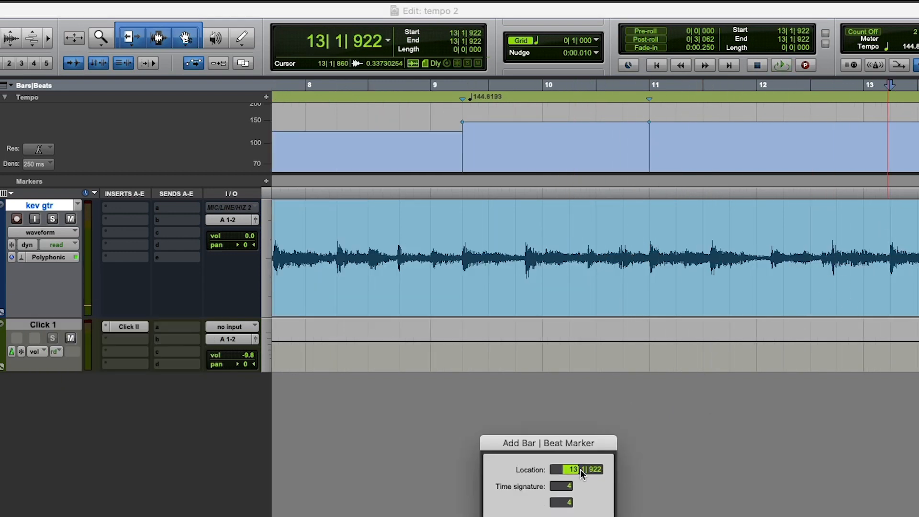
text(2.0)
key(Return)
click(637, 259)
key(r)
key(r)
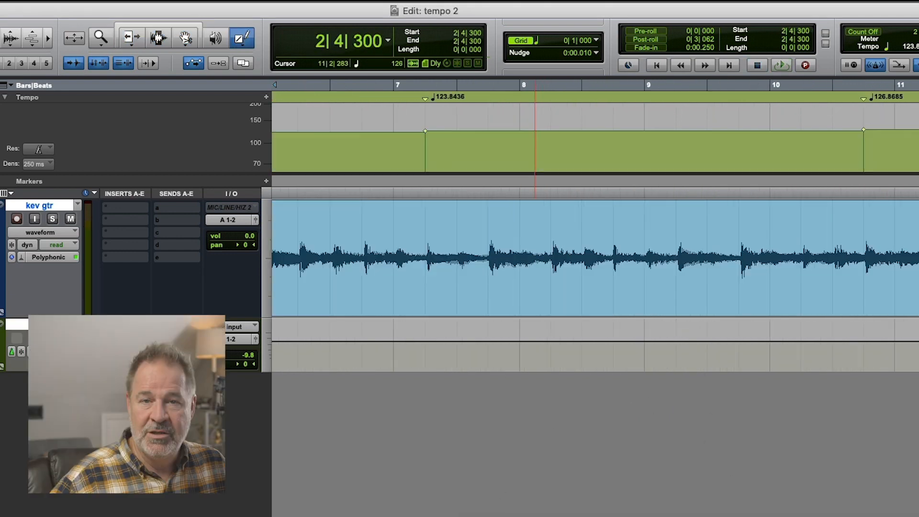